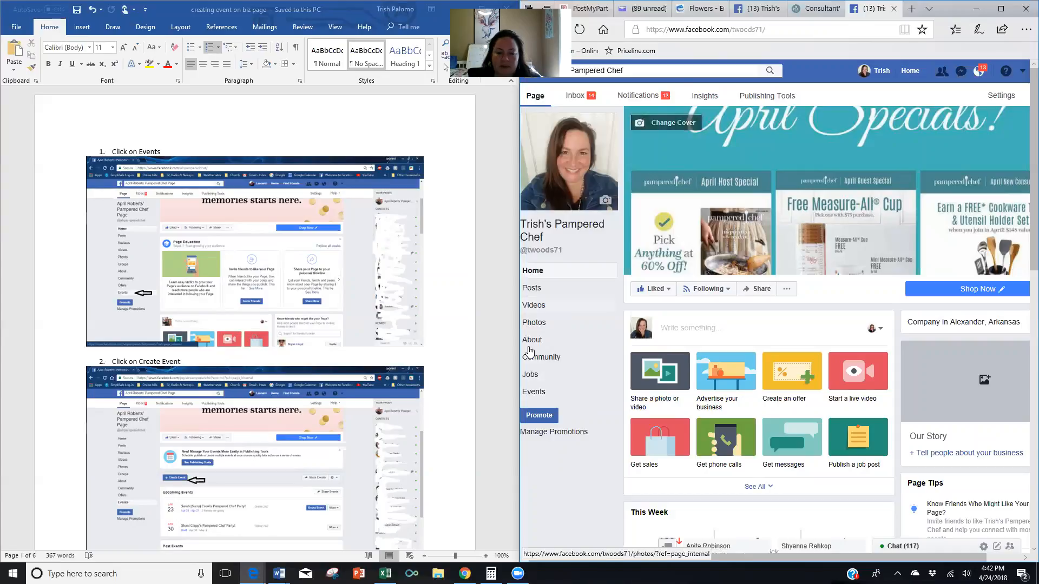
Start a new event from the page's Events section, then switch to the iemoji flower cheat sheet tab.
click(537, 395)
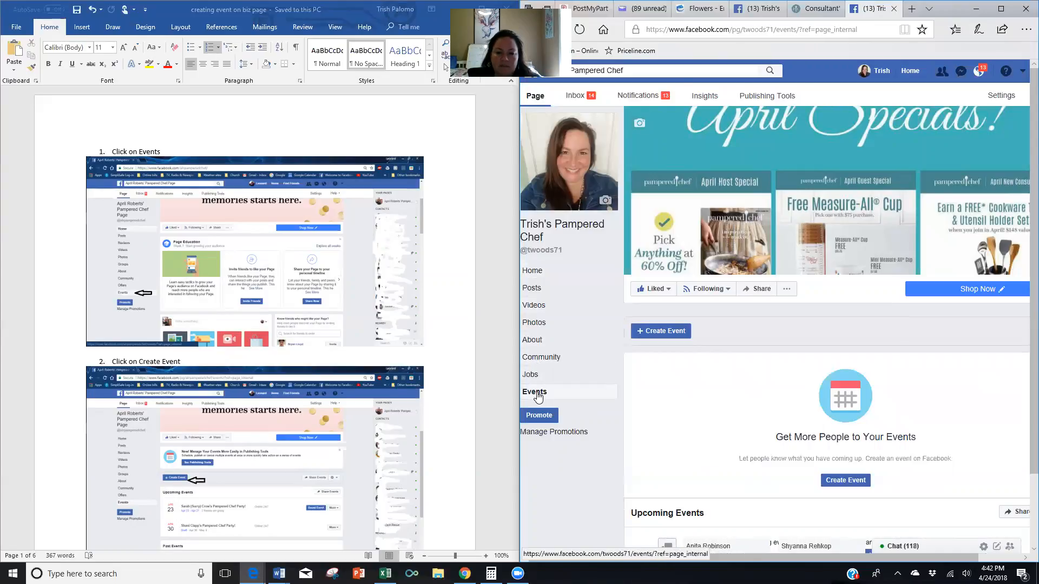
click(645, 333)
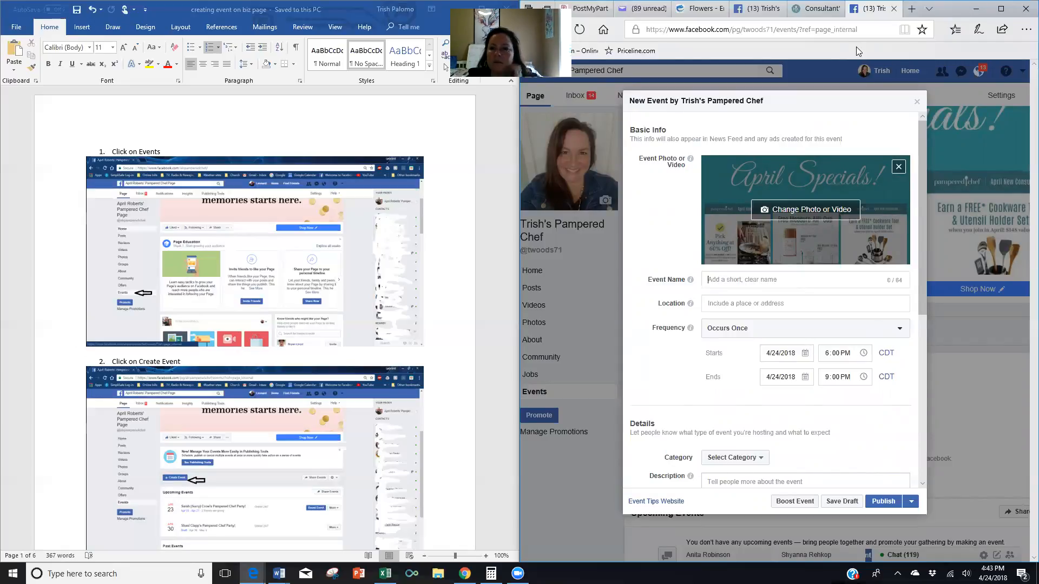
click(700, 8)
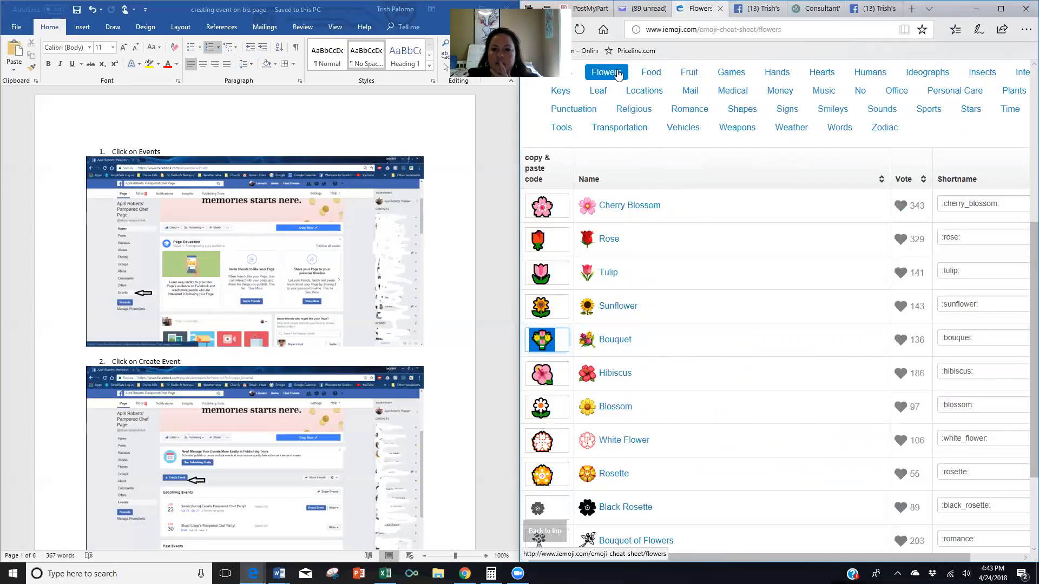
Copy the watermelon emoji from iemoji's Food > Fruit list and return to the New Event form.
click(653, 75)
click(688, 73)
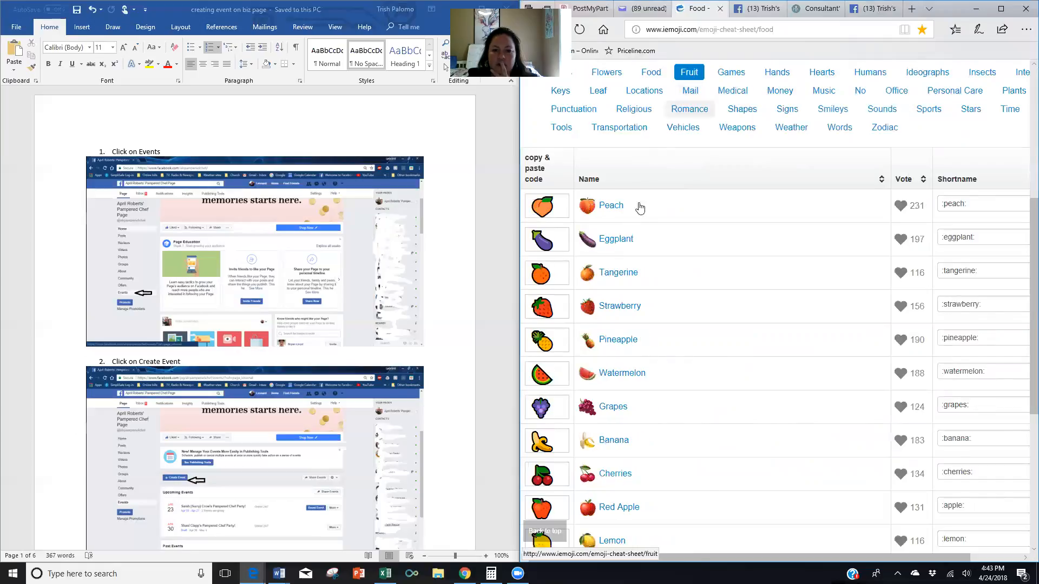
scroll(578, 373, down, 3)
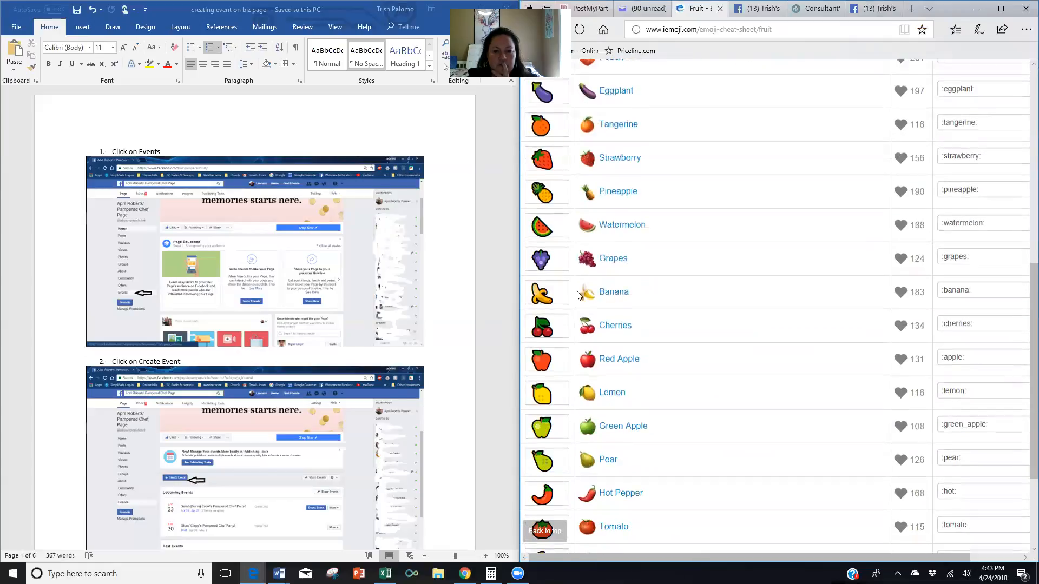
double_click(540, 230)
right_click(541, 228)
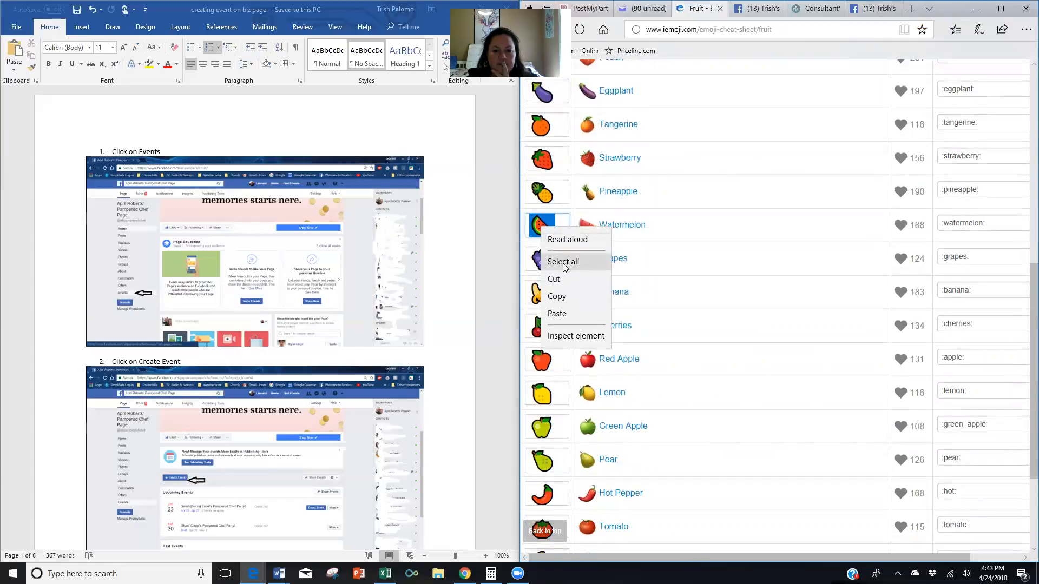
click(562, 297)
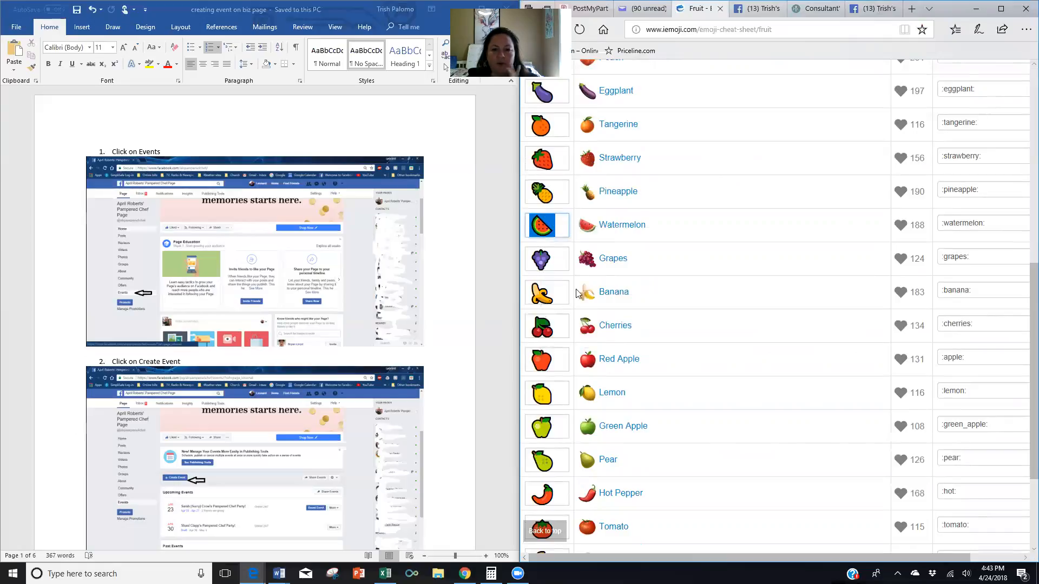
click(758, 8)
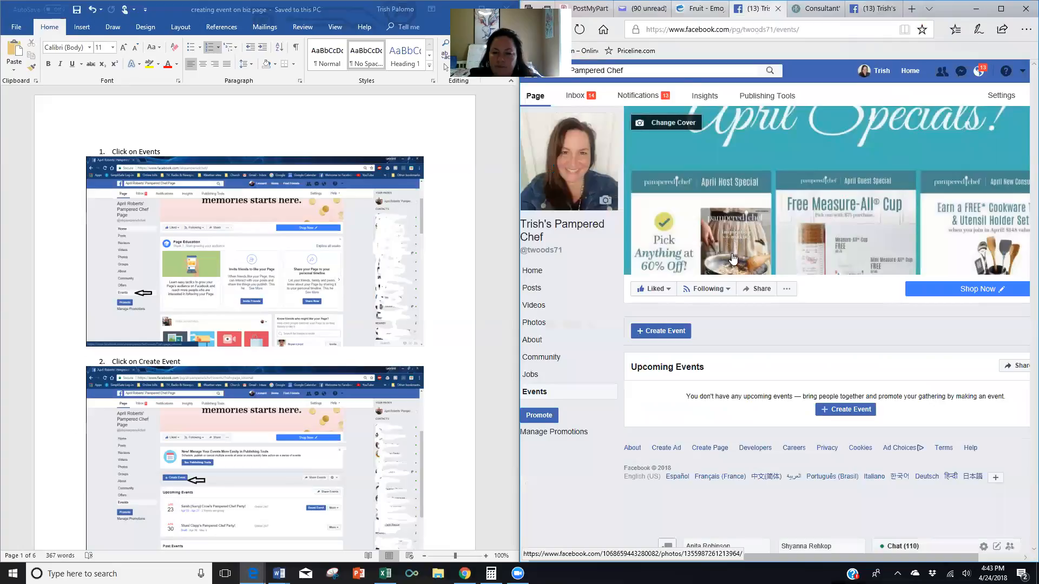
click(871, 8)
Name the event with the watermelon emoji, the host's name and 'Virtual Pampered Chef Party!'.
click(661, 459)
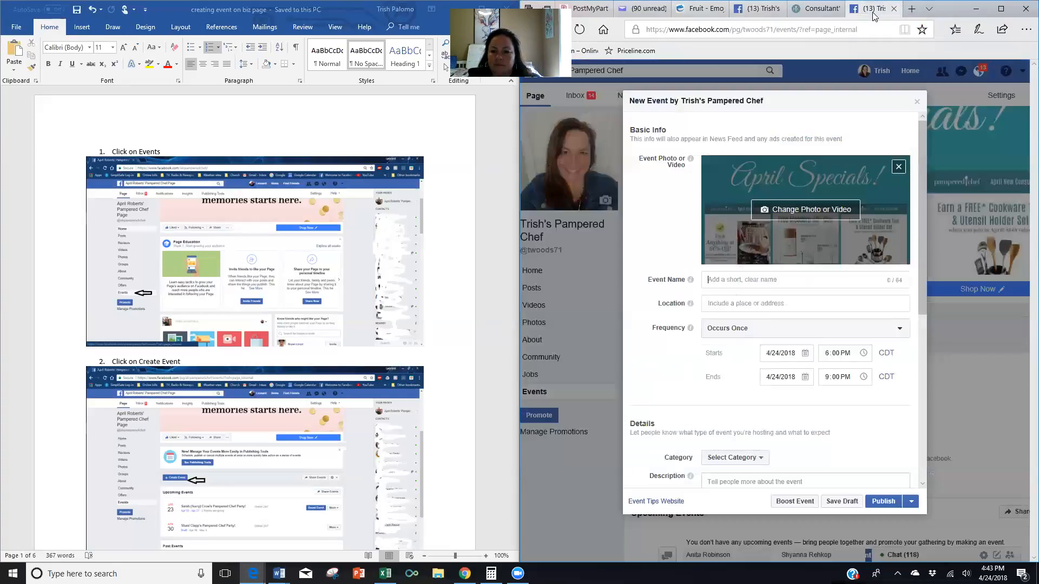
right_click(712, 280)
click(736, 331)
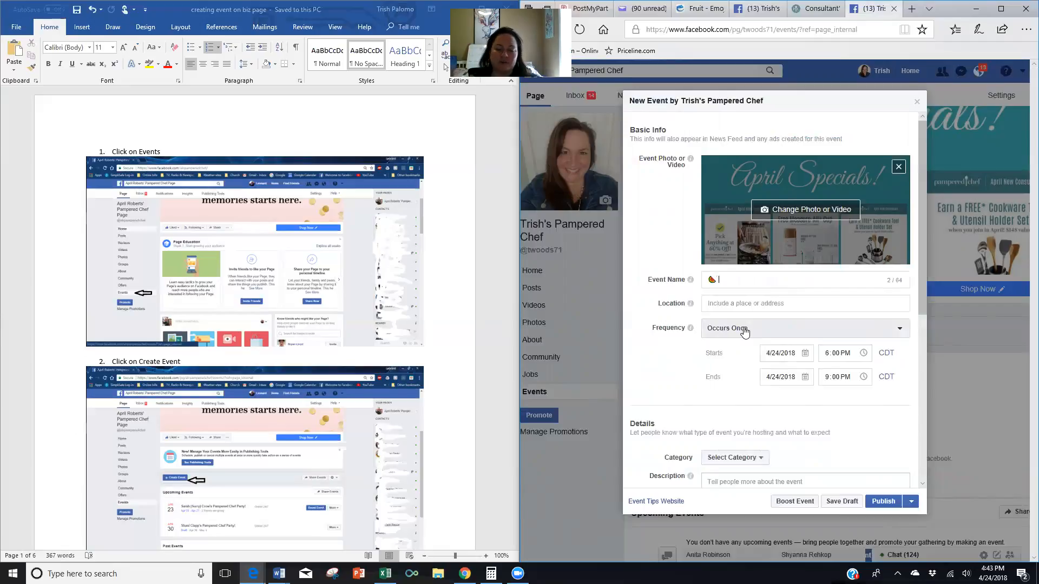
text(Randi's Virtu)
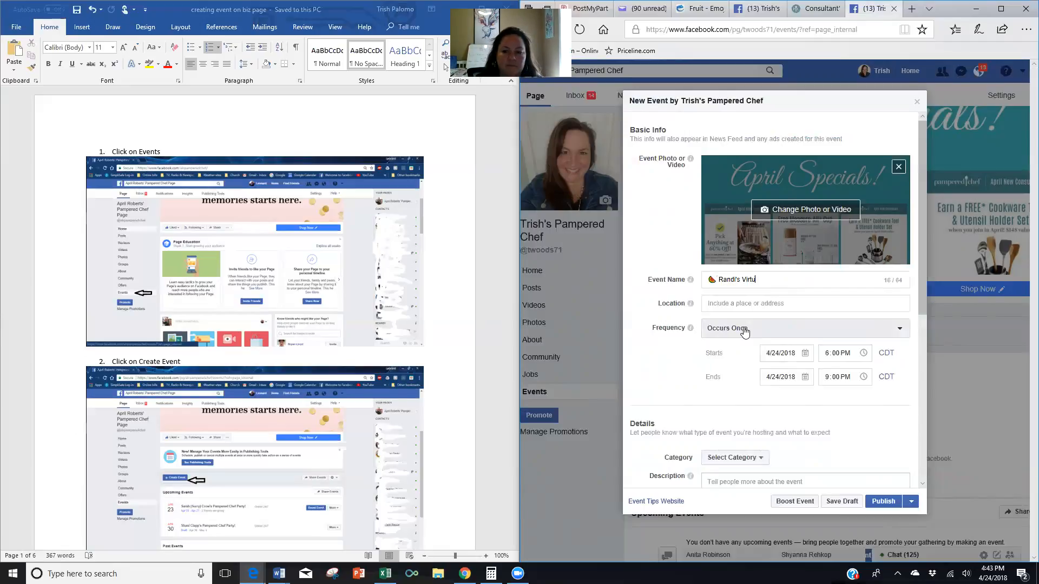
text(al Pampered Chef Party!)
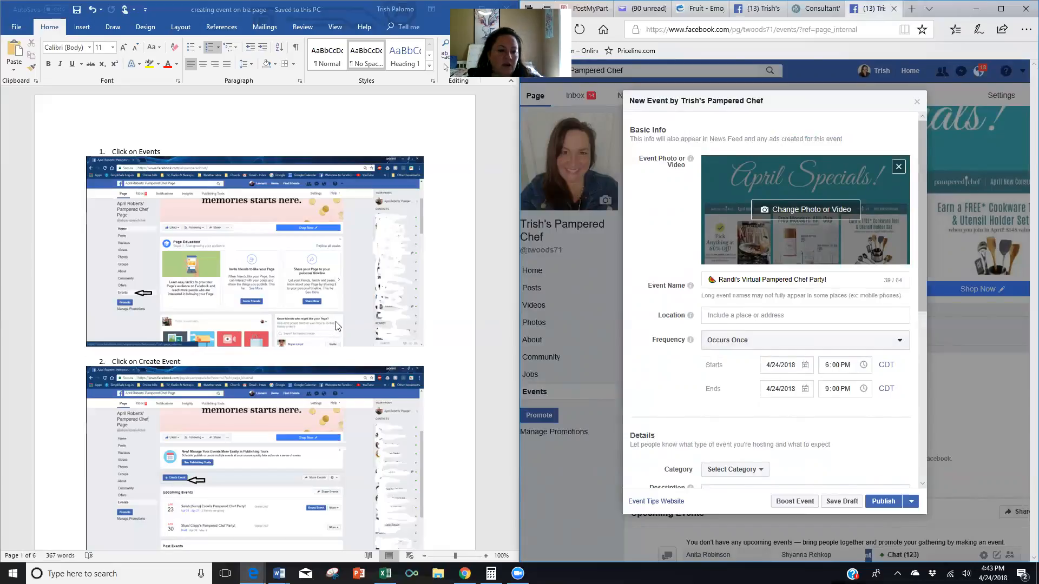
scroll(335, 328, down, 2)
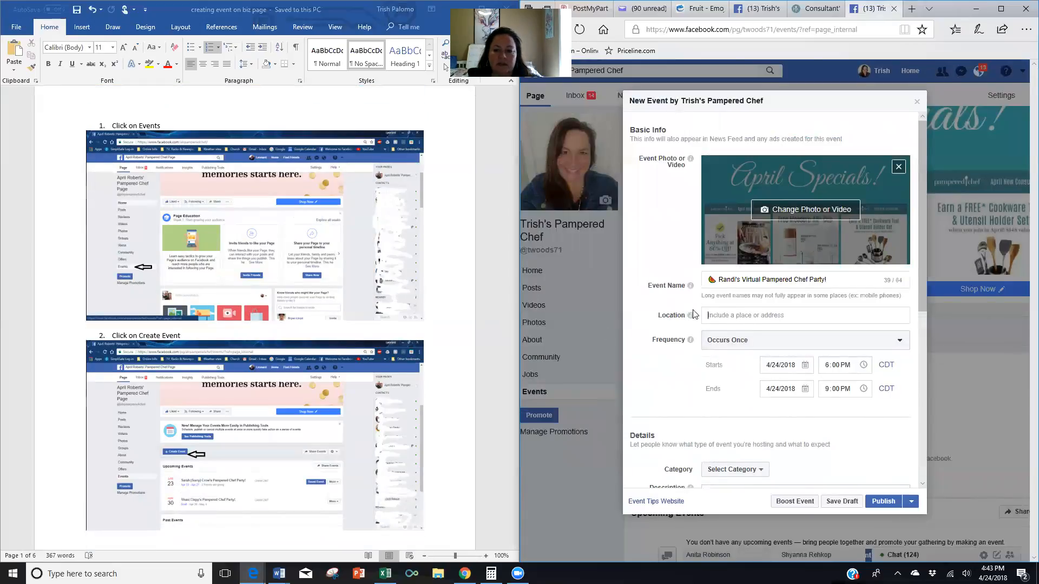
Set the location to 24/7 Online and the start to 4/30/2018 7:00 AM.
text(24/7 Online)
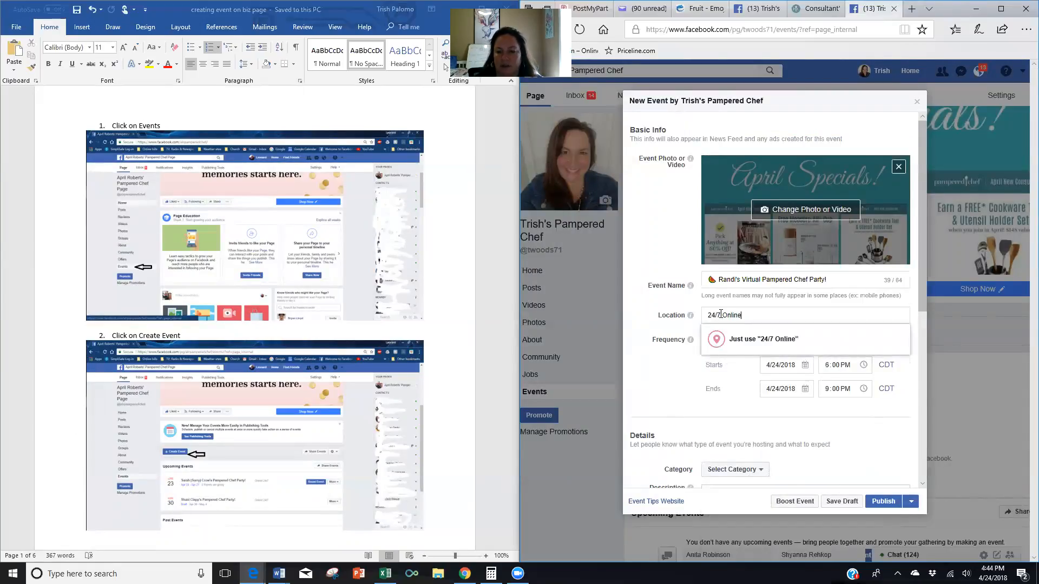
click(755, 539)
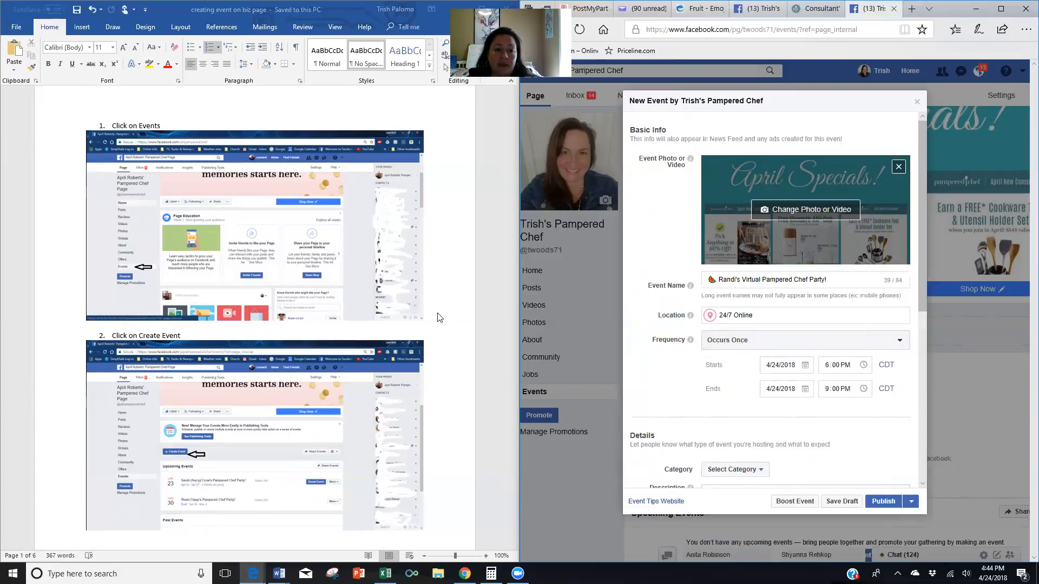
scroll(460, 312, down, 2)
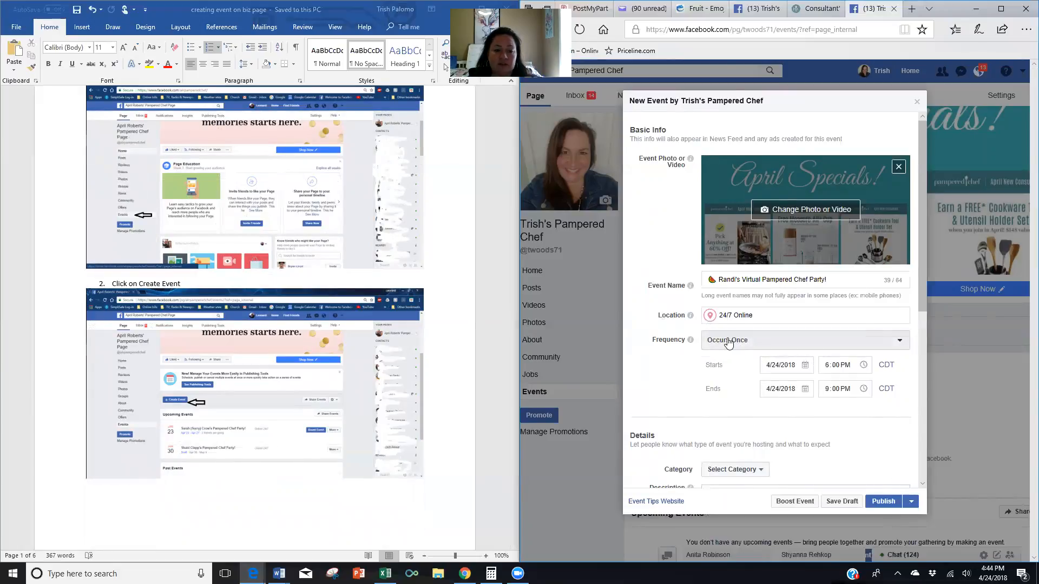
click(805, 366)
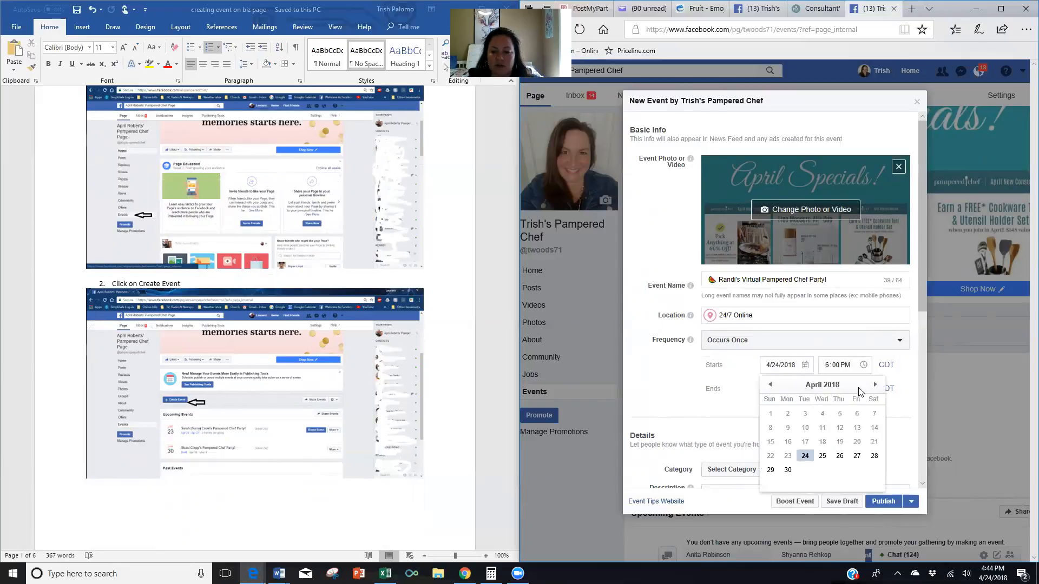
click(875, 385)
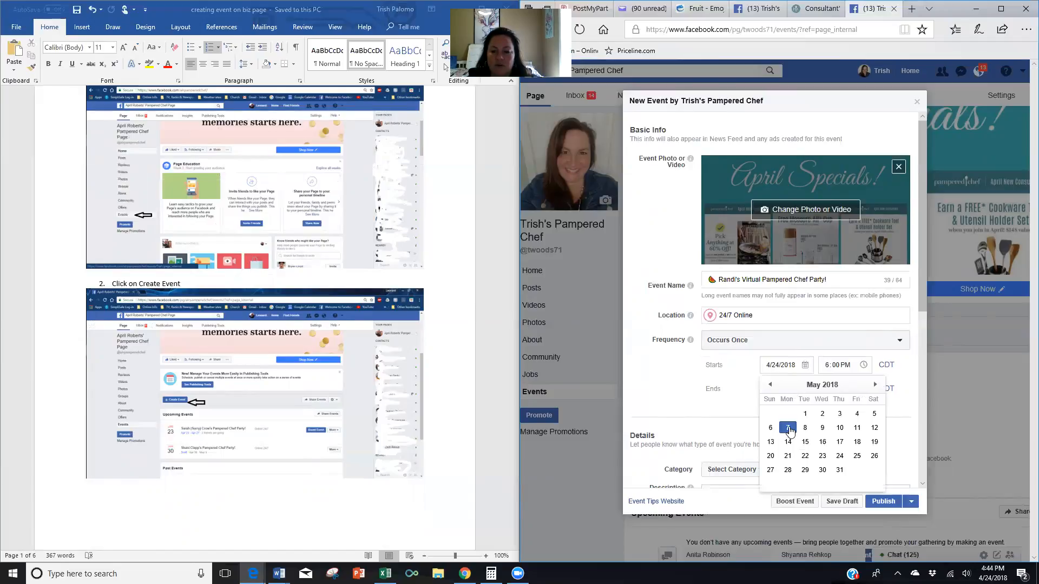
click(770, 384)
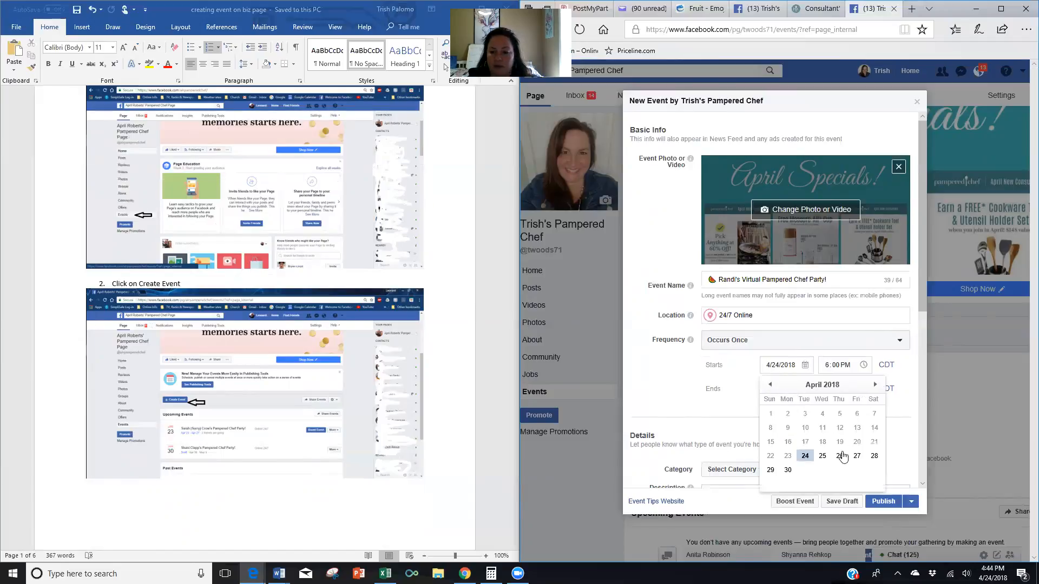
click(788, 470)
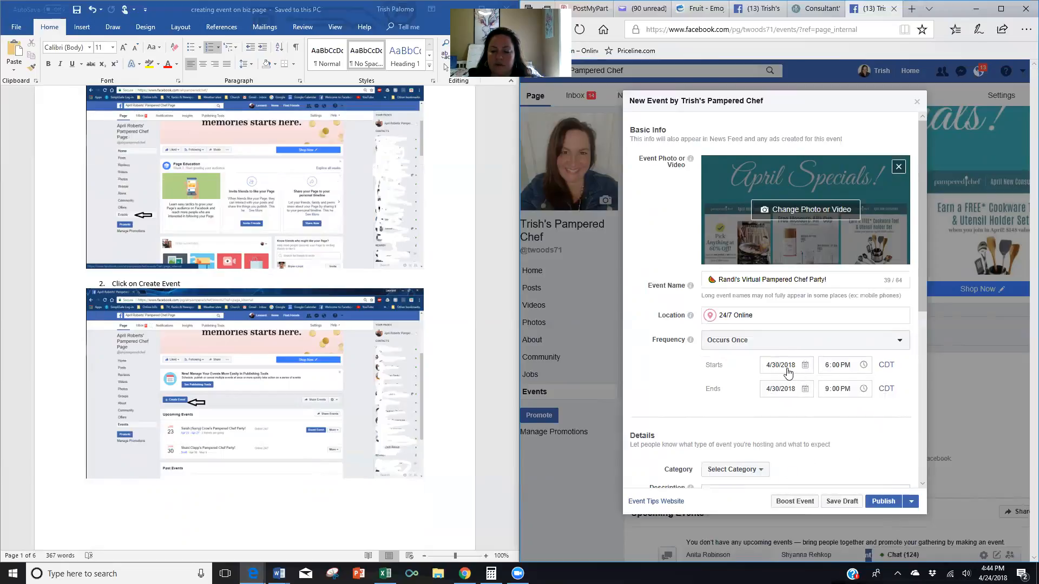
click(826, 368)
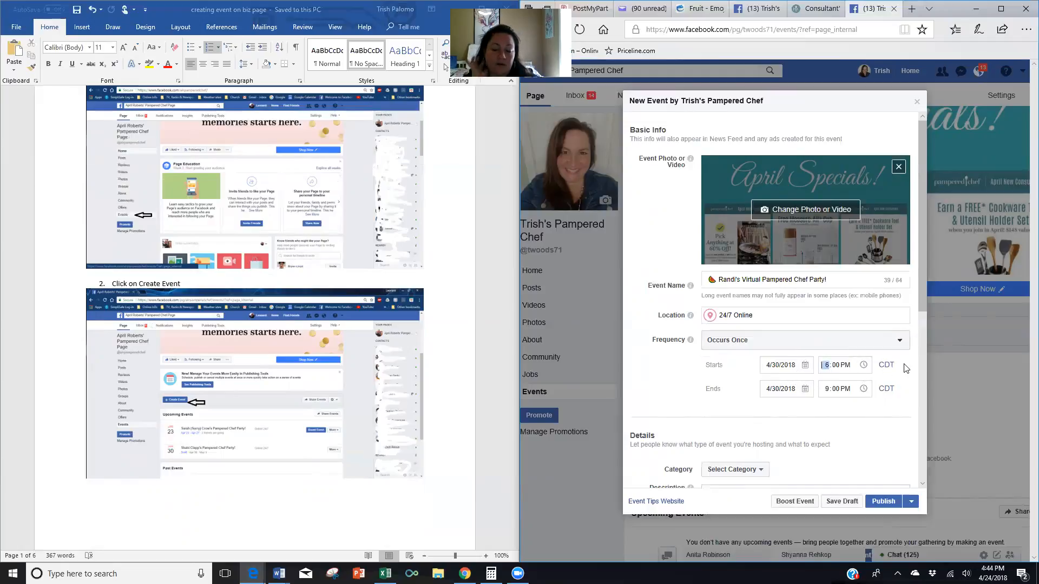
text(700a)
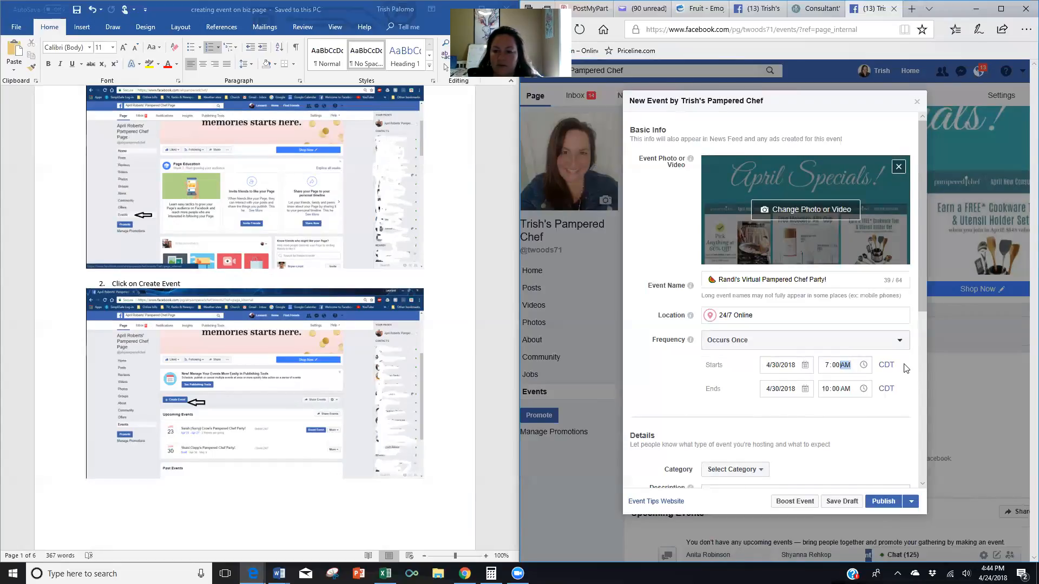
Set the event end to 5/4/2018 11:59 PM.
click(803, 389)
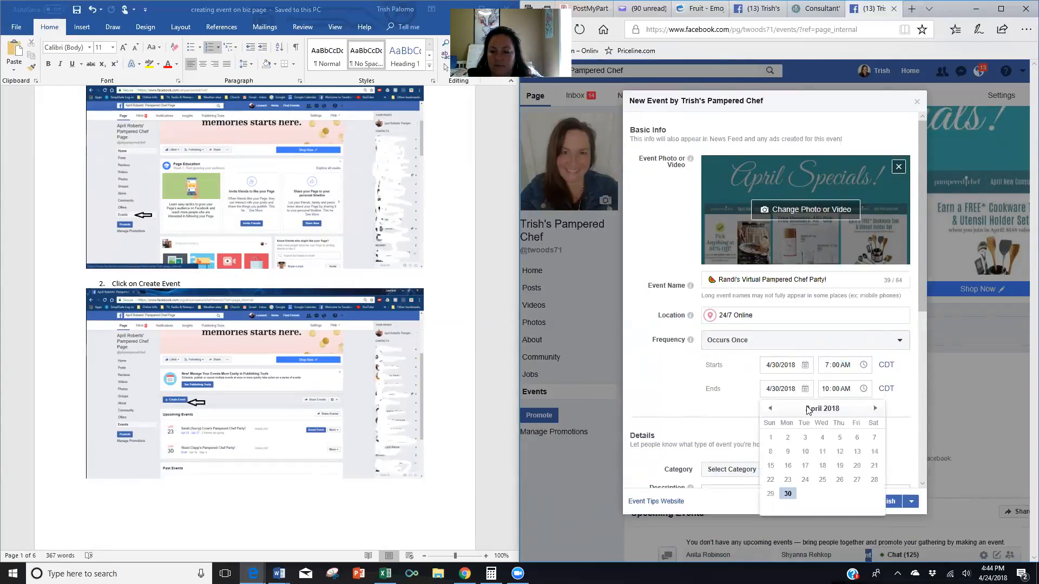
click(874, 410)
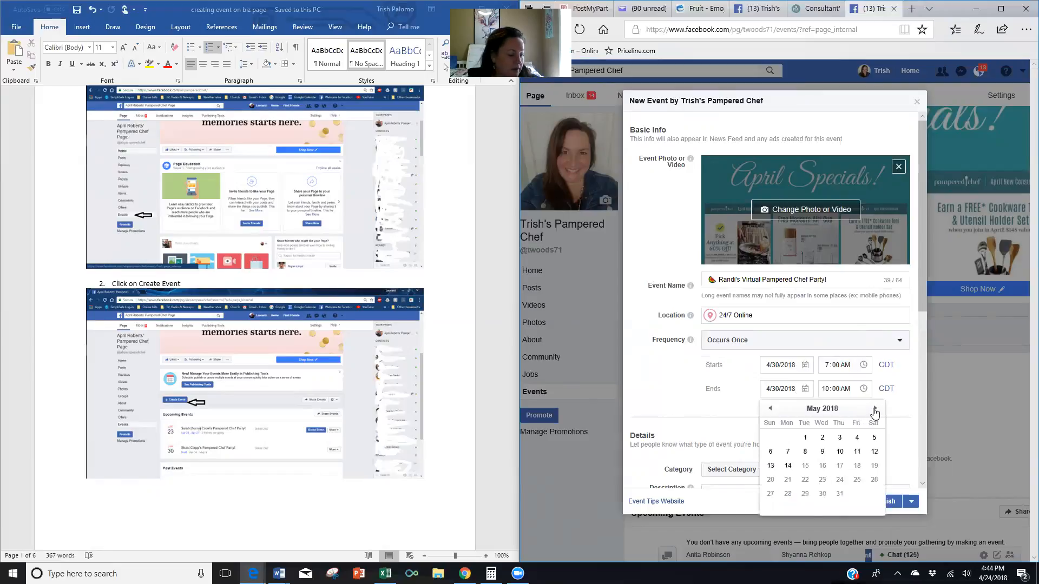
click(859, 441)
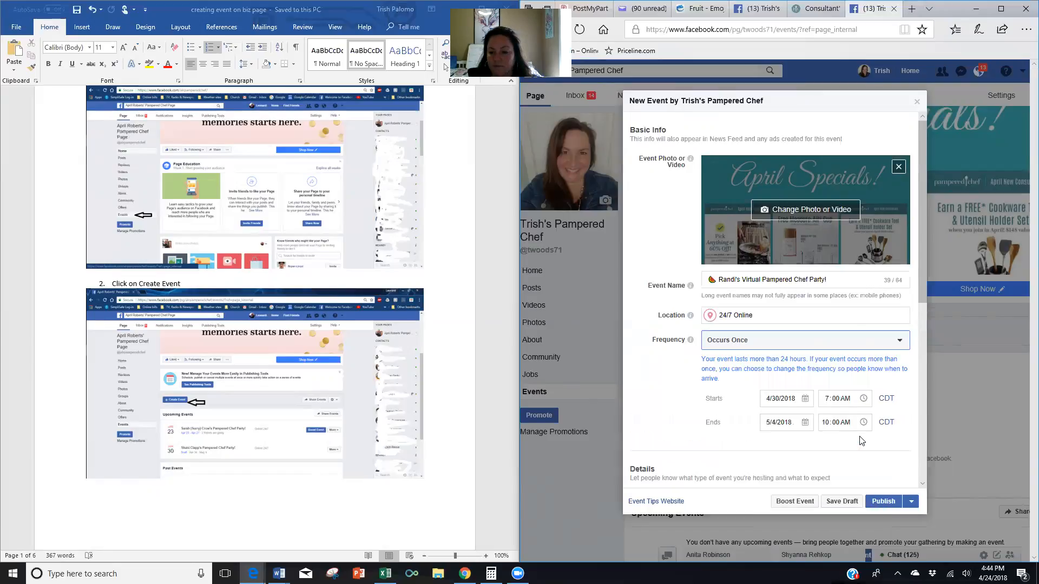
click(825, 422)
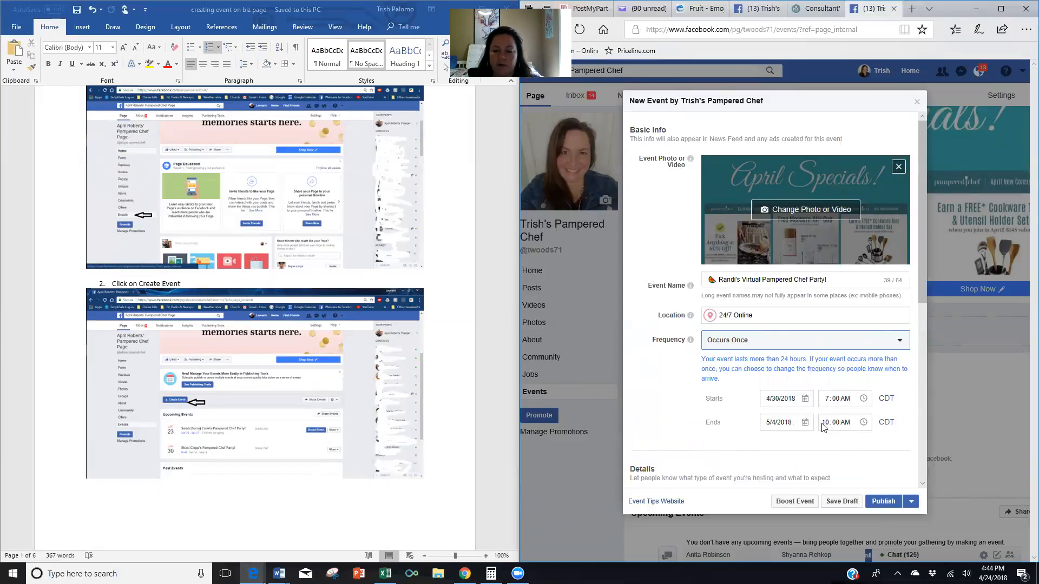
text(11)
key(Tab)
text(59)
key(Tab)
text(p)
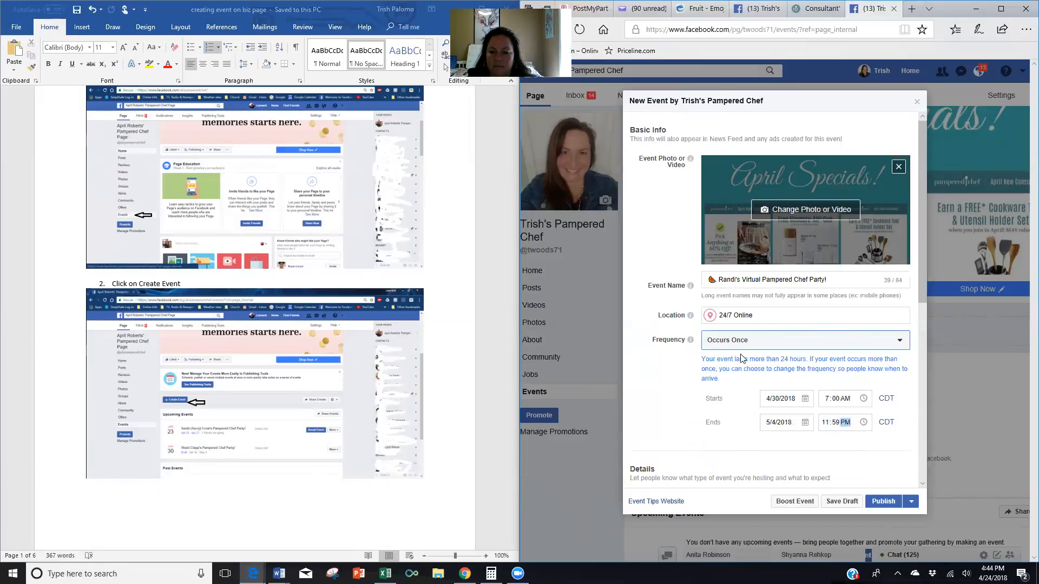
Choose Food as the event category.
scroll(740, 338, down, 4)
click(762, 279)
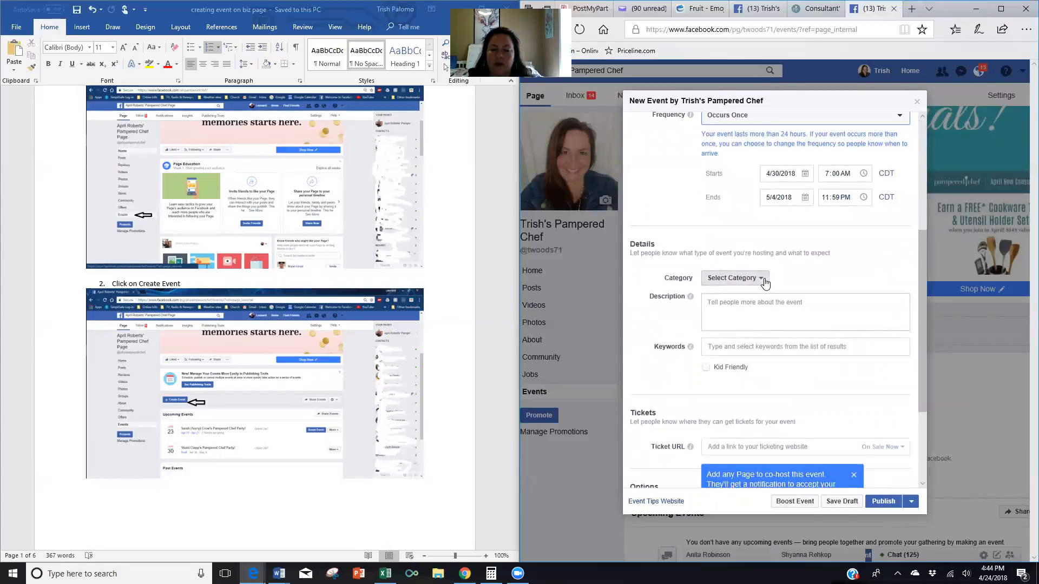
scroll(732, 357, down, 2)
click(727, 351)
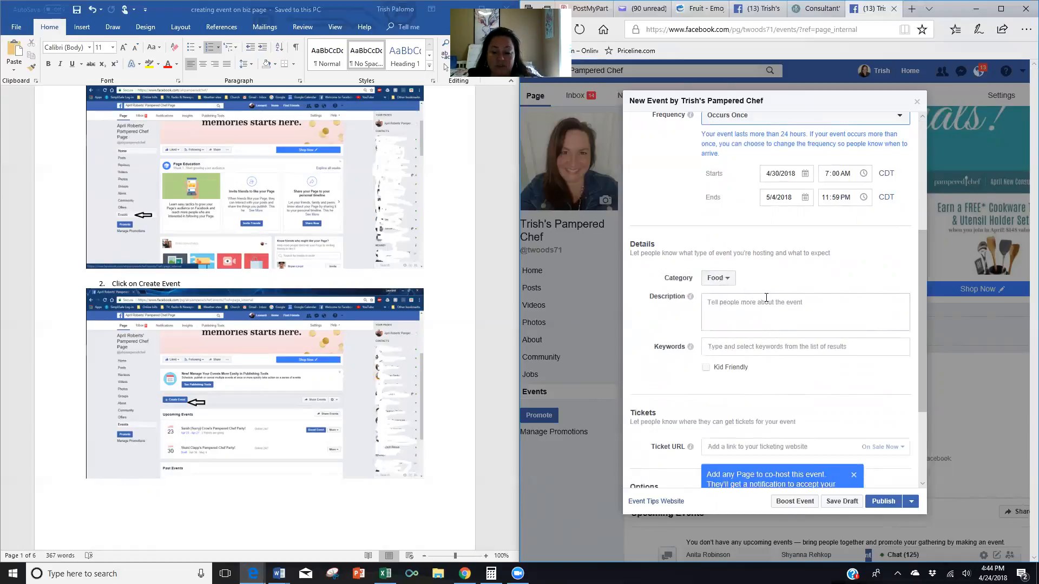
scroll(779, 344, down, 1)
Change the cards date in the Host Coaching document from 12TH to 5TH.
mouse_move(279, 574)
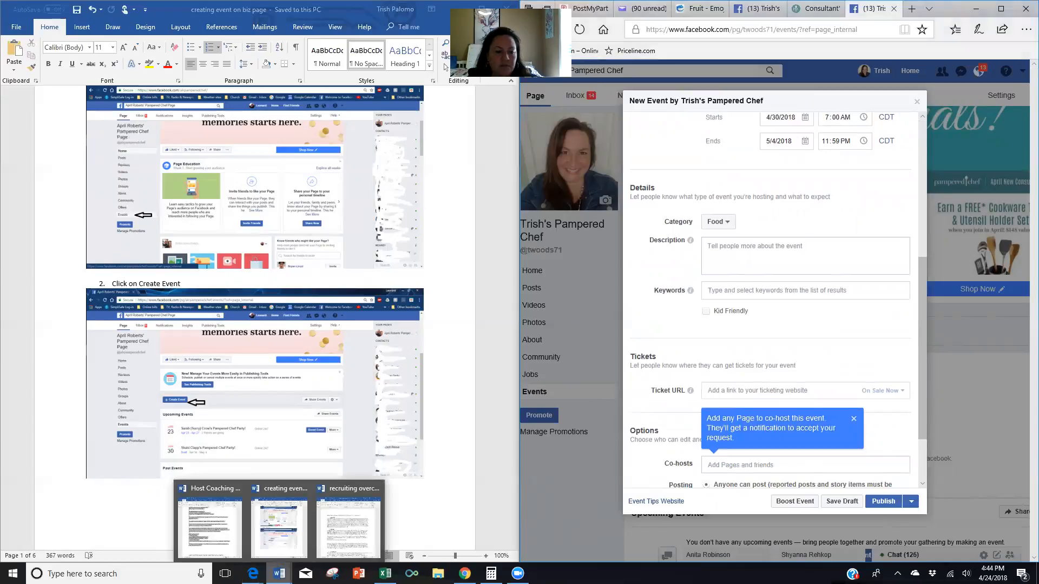
click(210, 522)
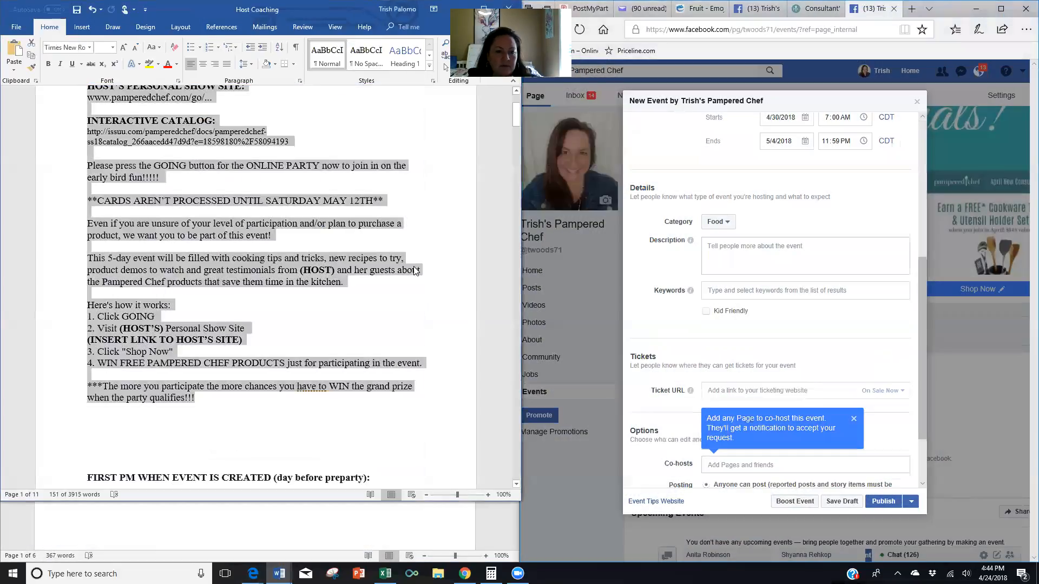
click(382, 315)
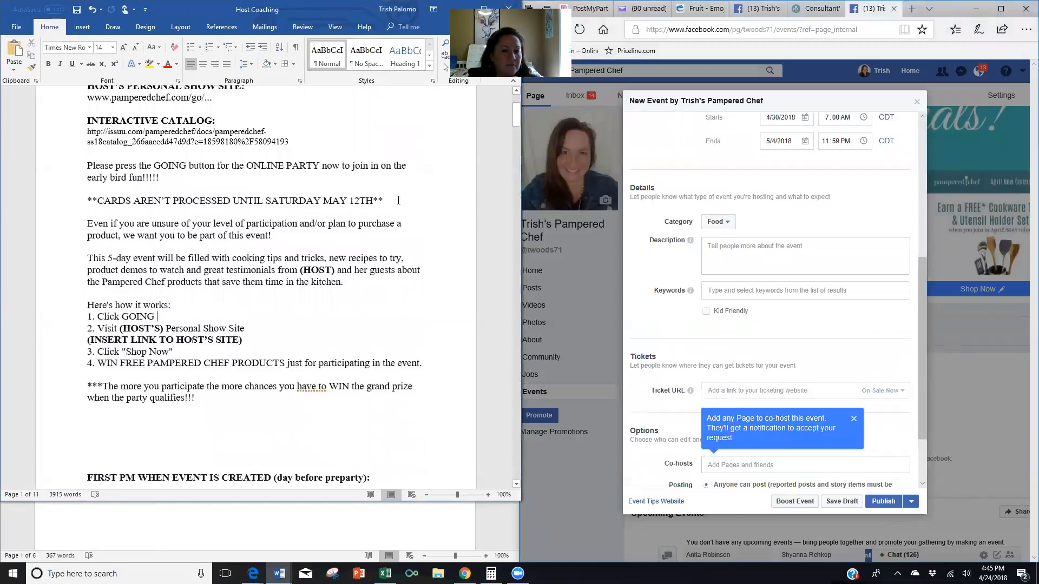
key(BackSpace)
key(BackSpace)
text(5)
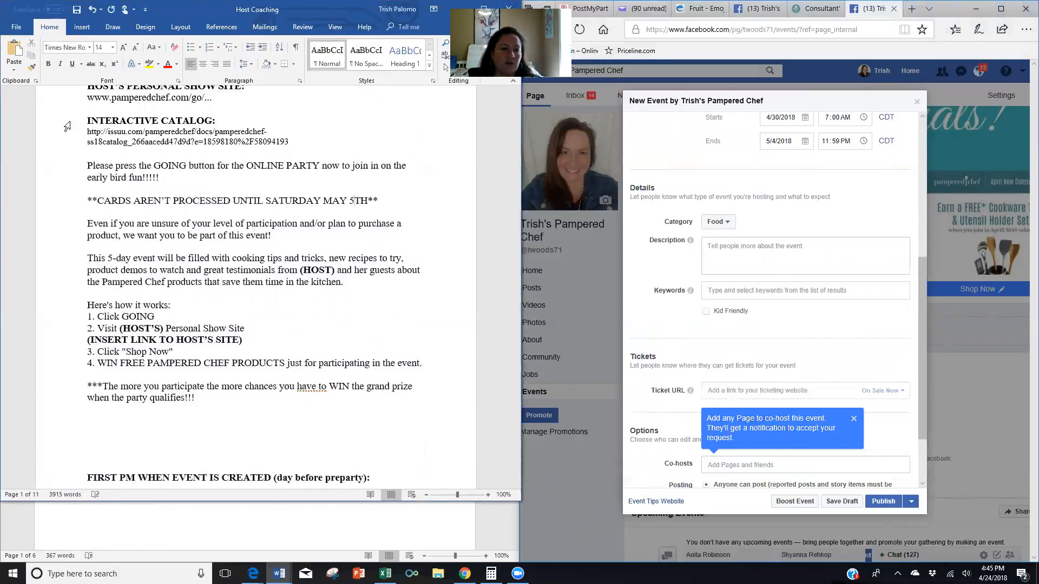
Copy the party details block through the last line for the event description.
scroll(81, 122, up, 2)
drag(85, 115, 193, 451)
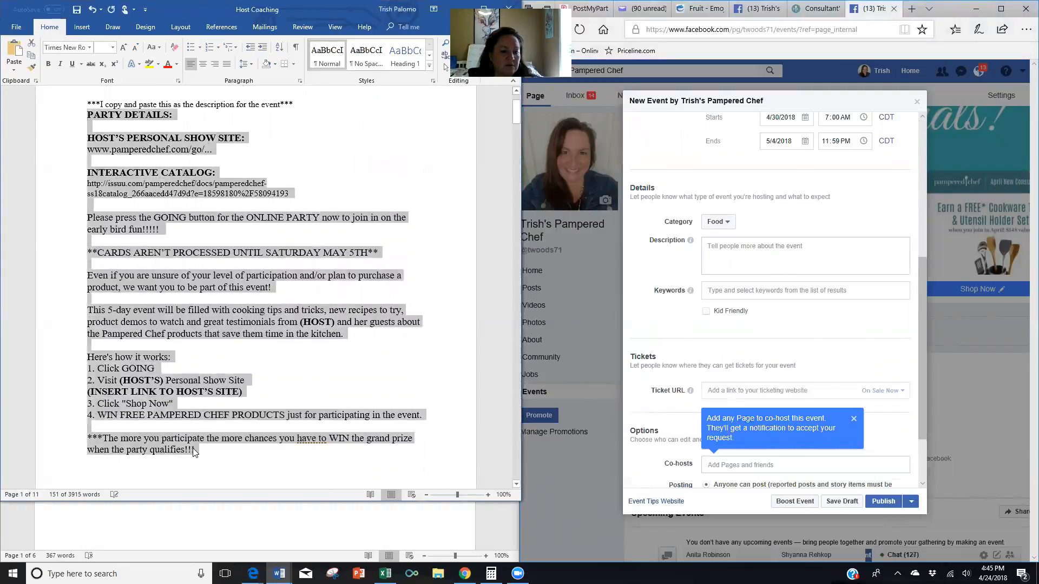
right_click(192, 448)
click(208, 319)
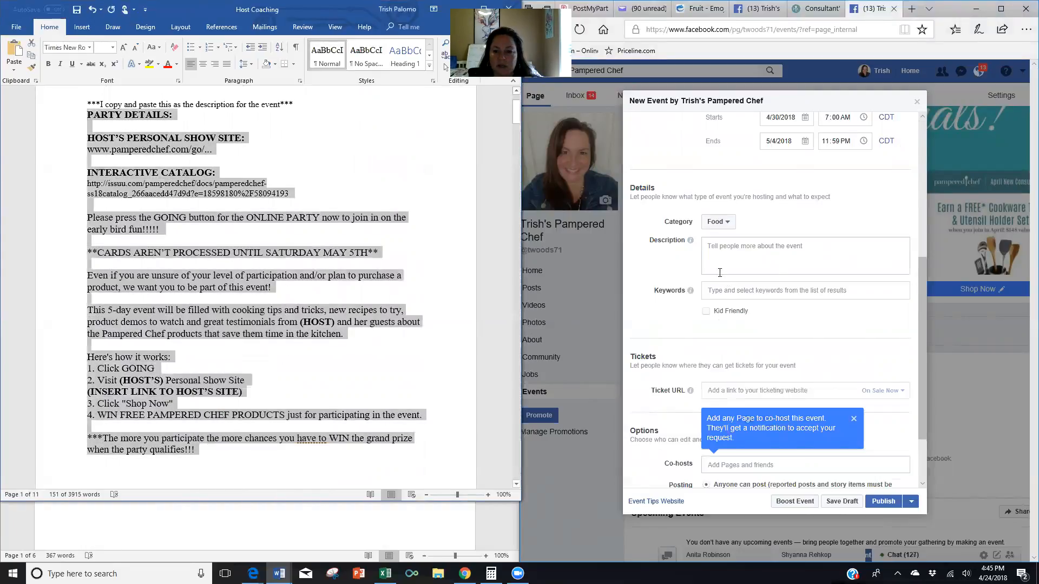
click(710, 246)
right_click(710, 246)
Paste the party details into the description, then type and copy the host's show-site link.
click(729, 297)
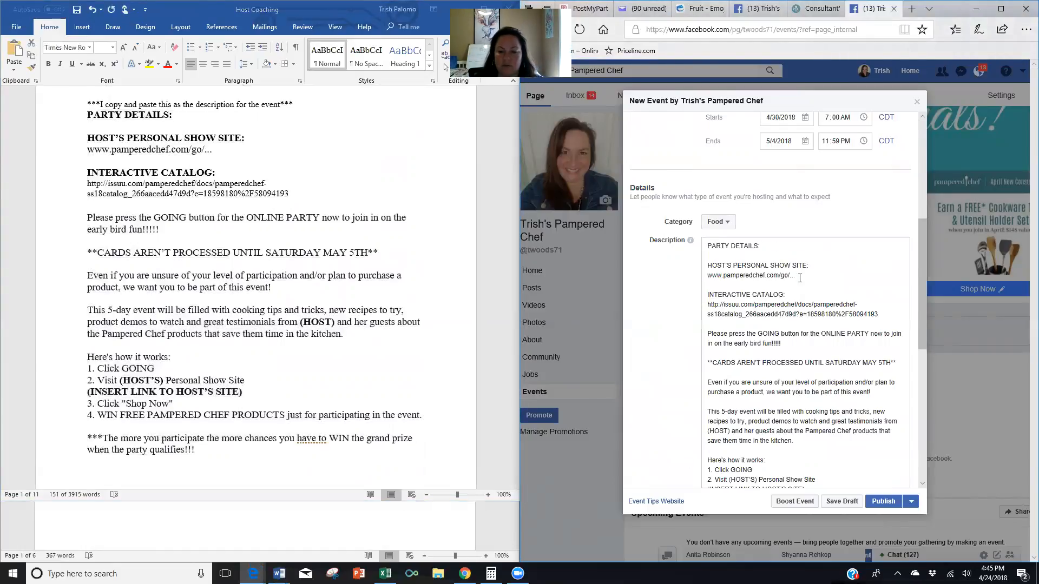
text(randi0504)
triple_click(714, 276)
right_click(714, 277)
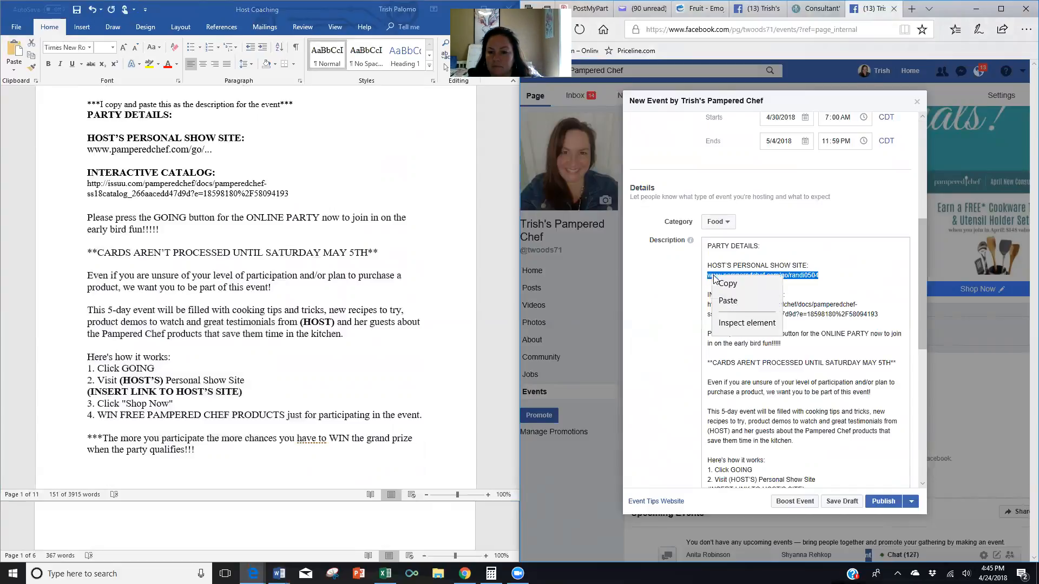
right_click(714, 277)
click(736, 344)
scroll(803, 354, down, 2)
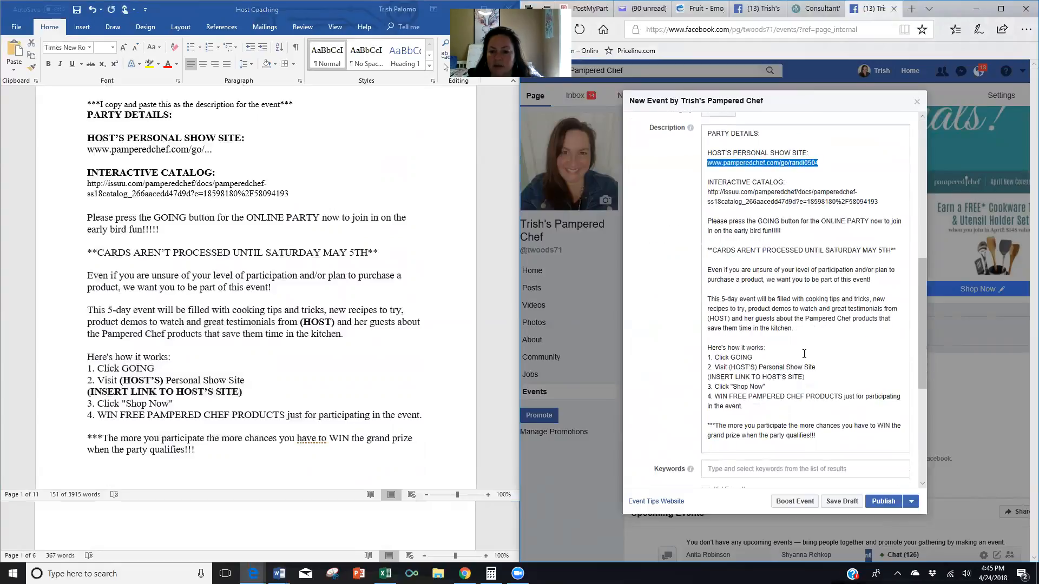
Replace the (HOST) and (HOST'S) placeholders with the host's name.
click(757, 368)
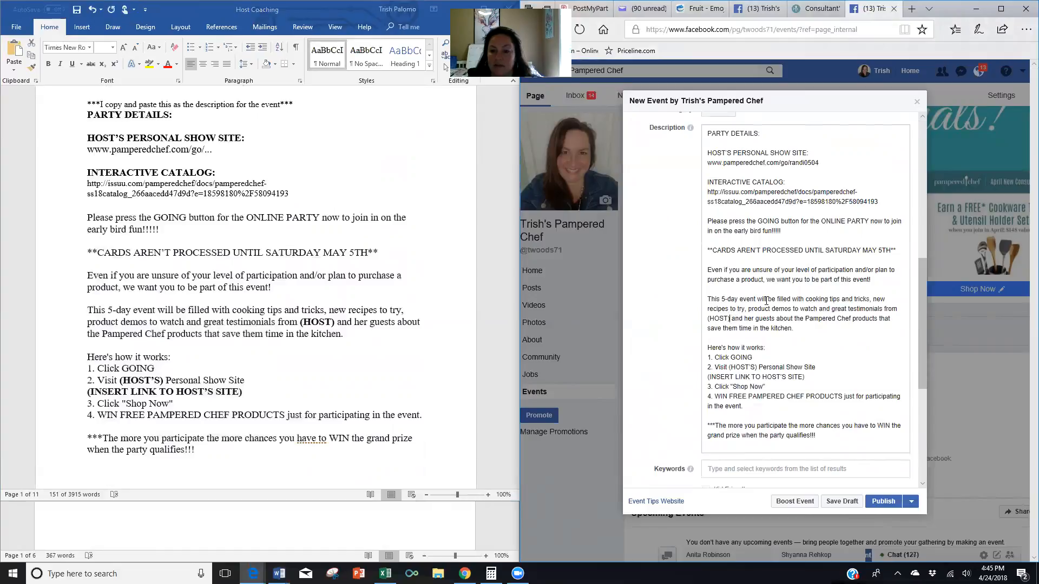
key(BackSpace)
key(BackSpace)
key(BackSpace)
key(BackSpace)
key(BackSpace)
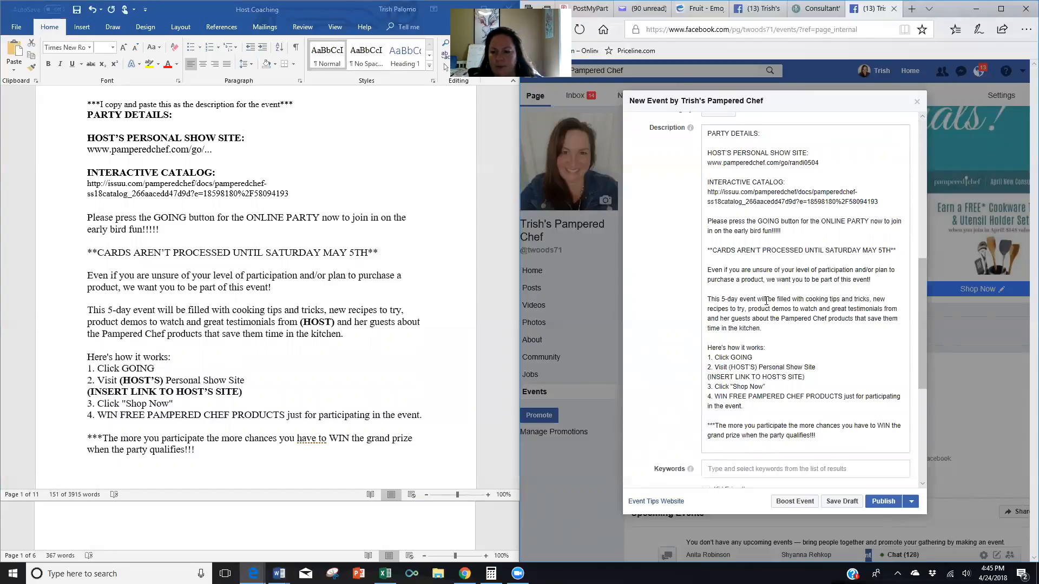
text(Randi)
click(756, 367)
key(BackSpace)
key(BackSpace)
key(BackSpace)
key(BackSpace)
key(BackSpace)
key(BackSpace)
key(BackSpace)
key(BackSpace)
text(Randi's)
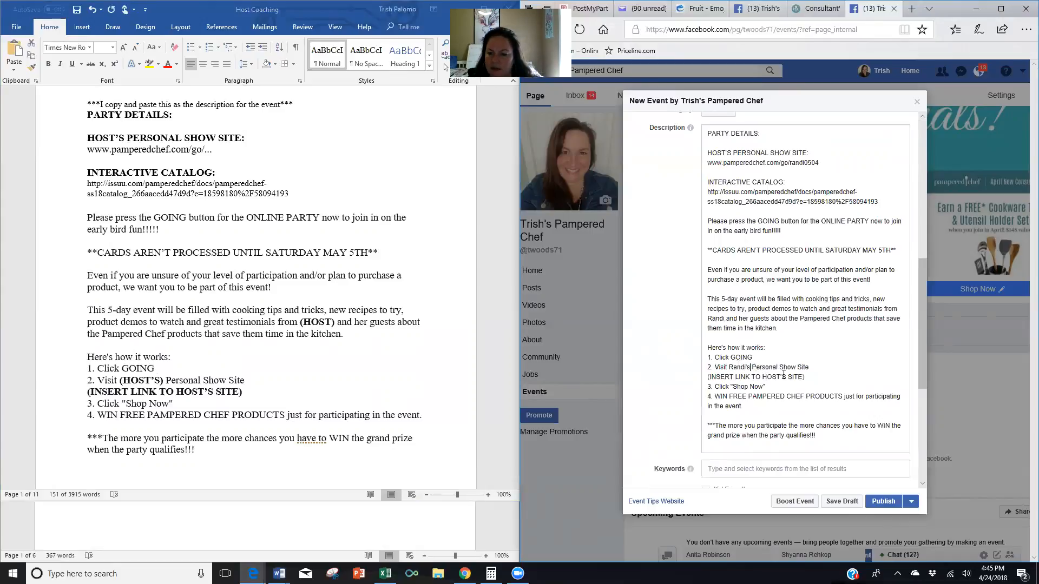
Replace the INSERT LINK TO HOST'S SITE line with the copied show-site link.
drag(807, 378, 697, 379)
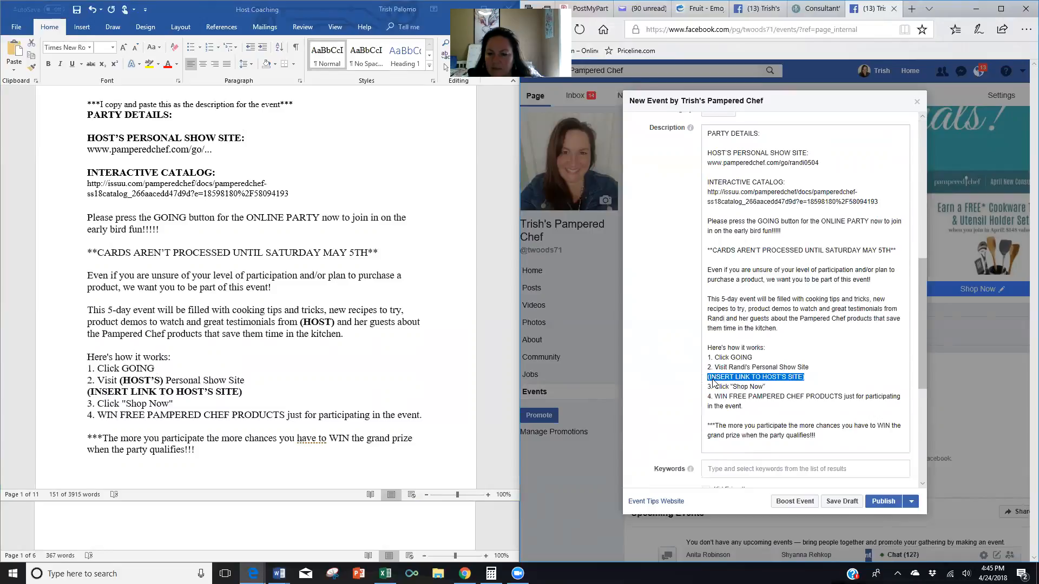
right_click(713, 380)
click(729, 463)
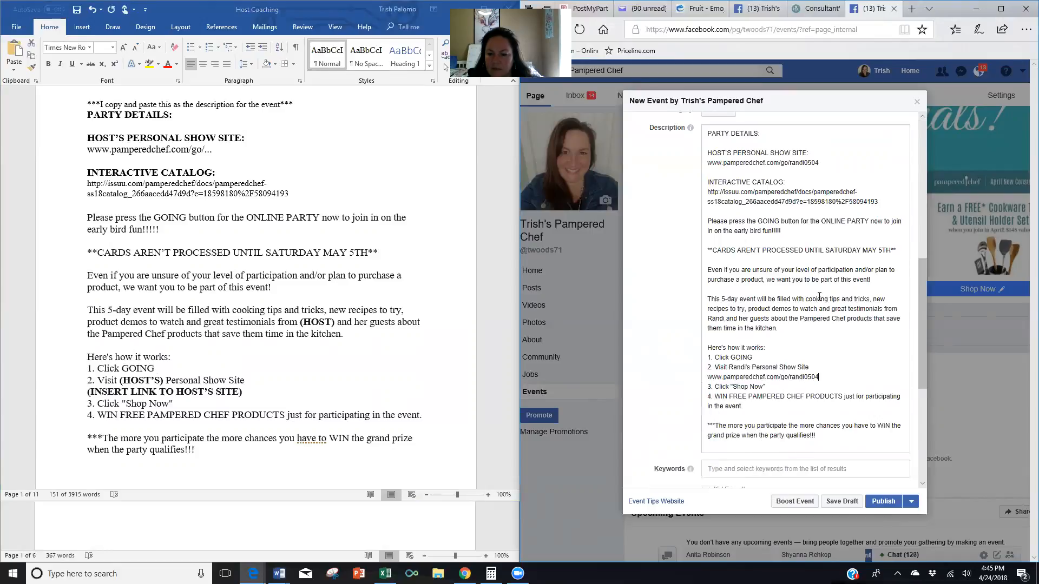
scroll(818, 316, down, 2)
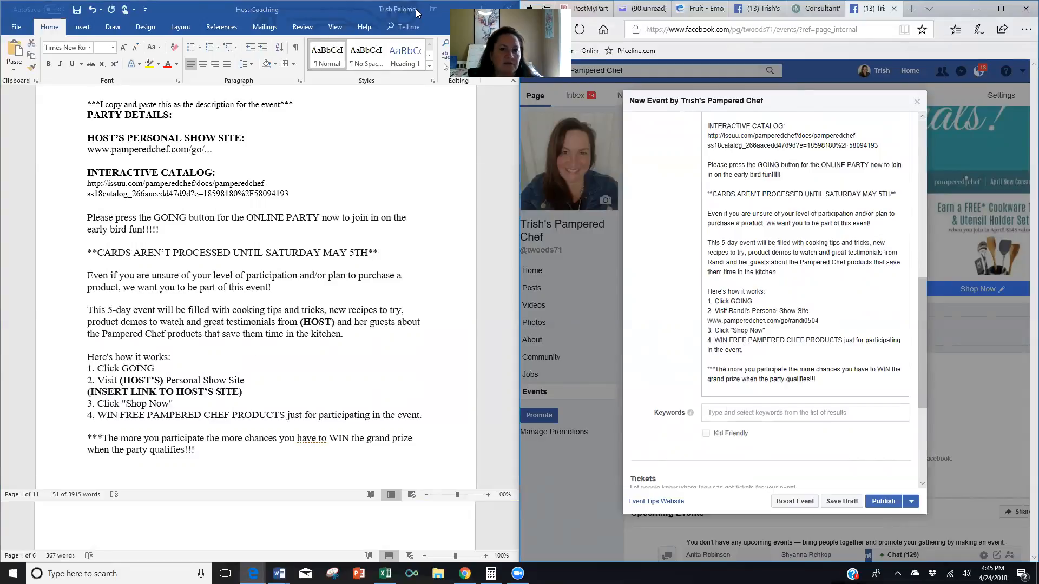
click(459, 8)
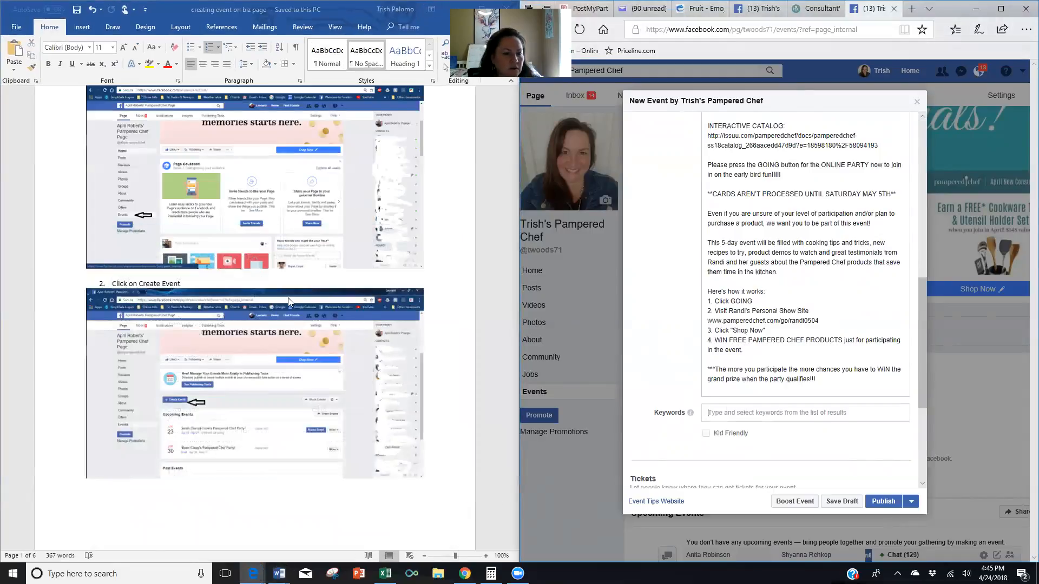
scroll(289, 301, down, 10)
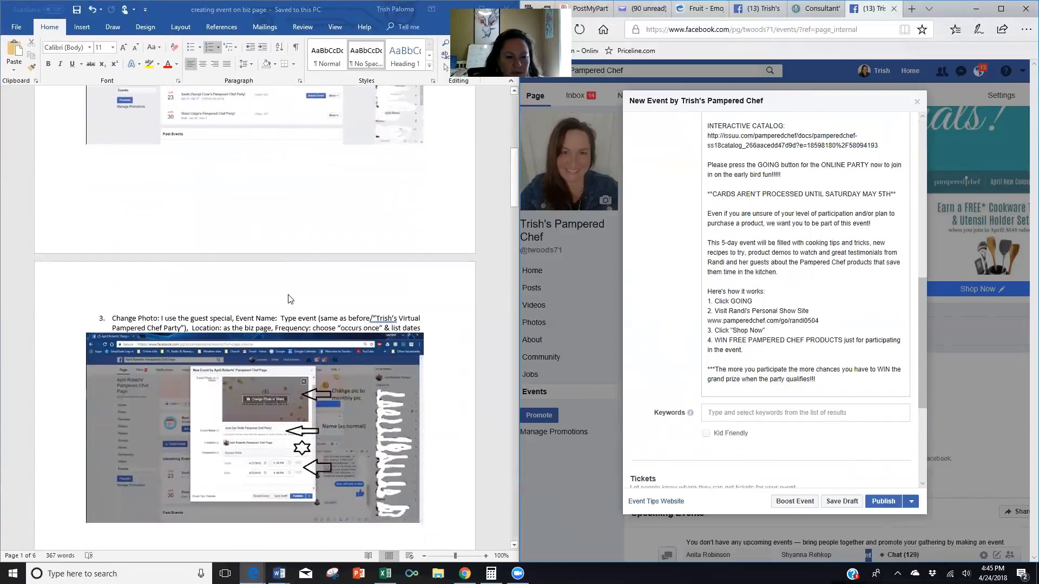
scroll(288, 299, down, 2)
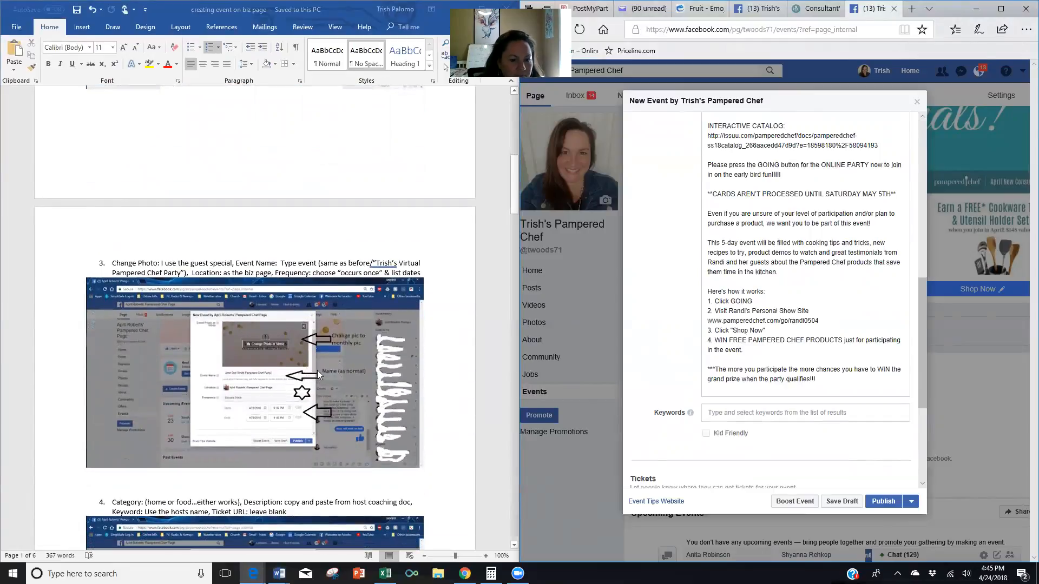
Enter the host's full name in the event's Keywords field.
scroll(319, 365, down, 3)
scroll(319, 367, down, 5)
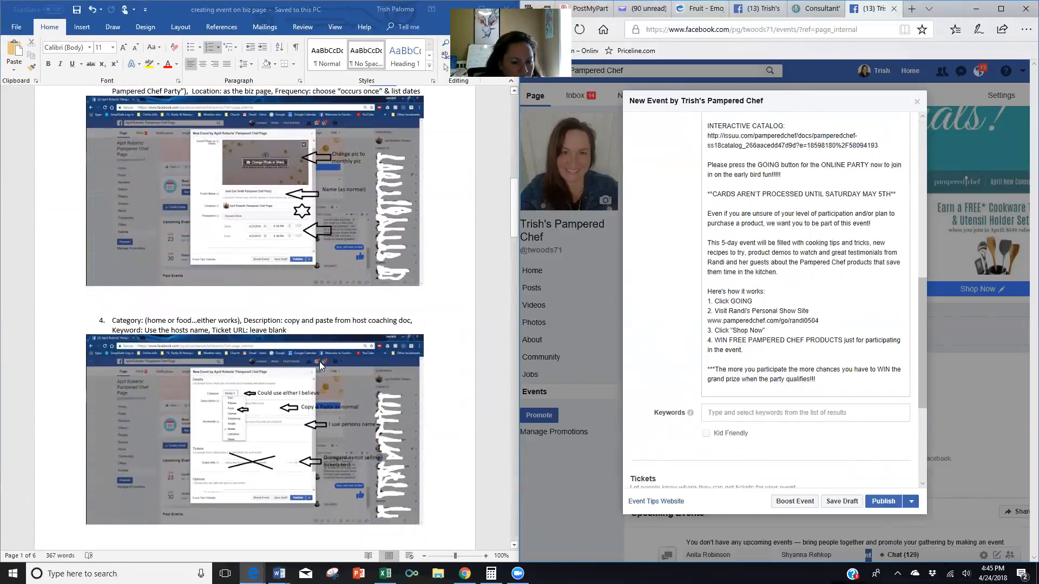
scroll(292, 419, down, 8)
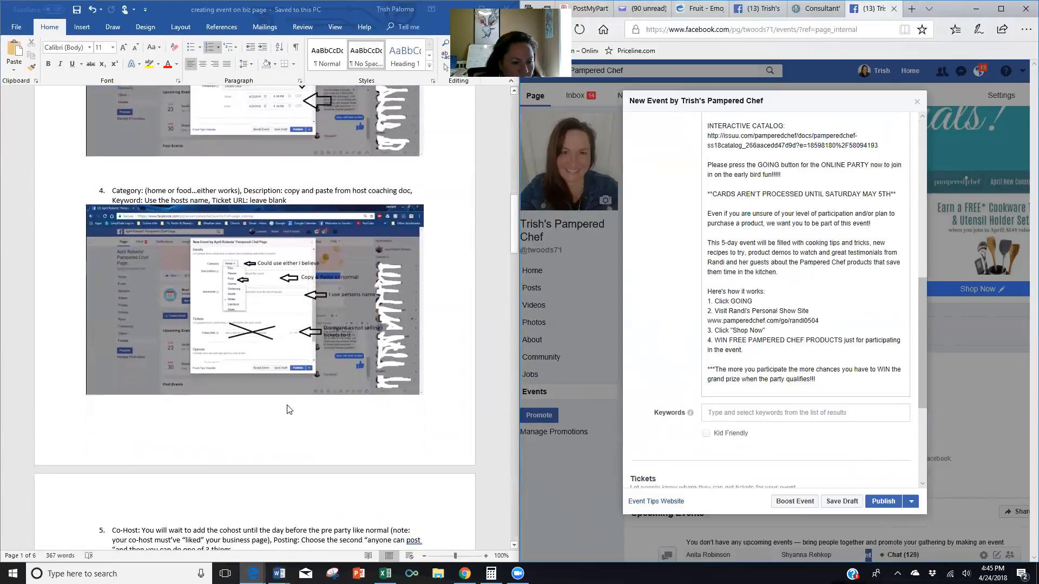
scroll(289, 406, up, 3)
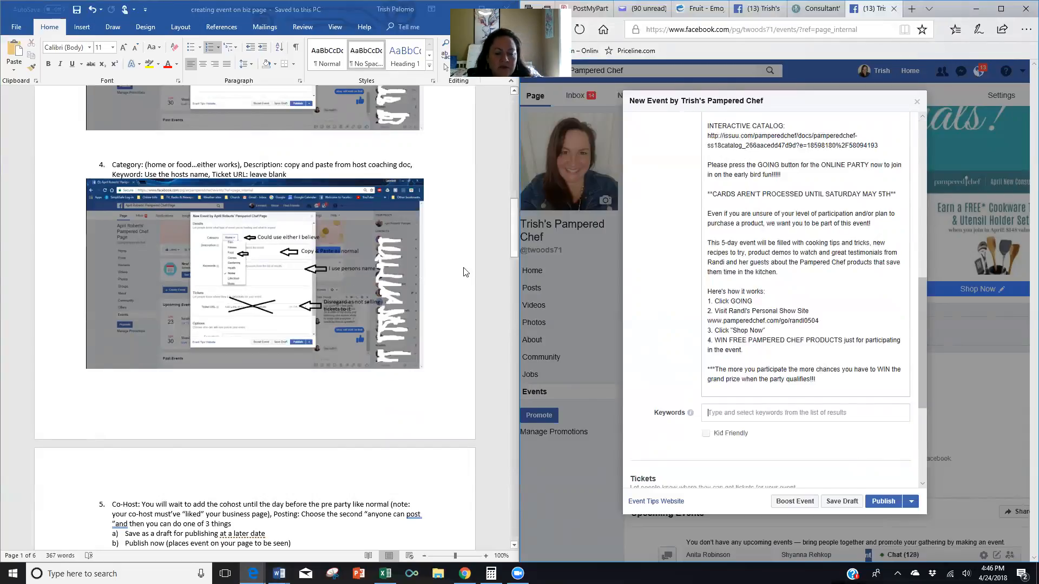
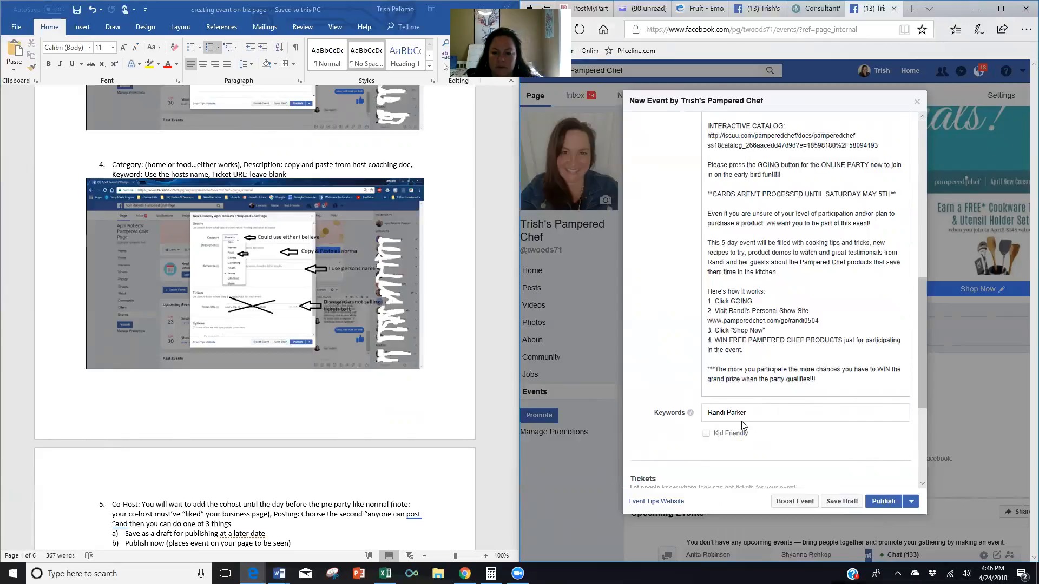
scroll(768, 421, down, 3)
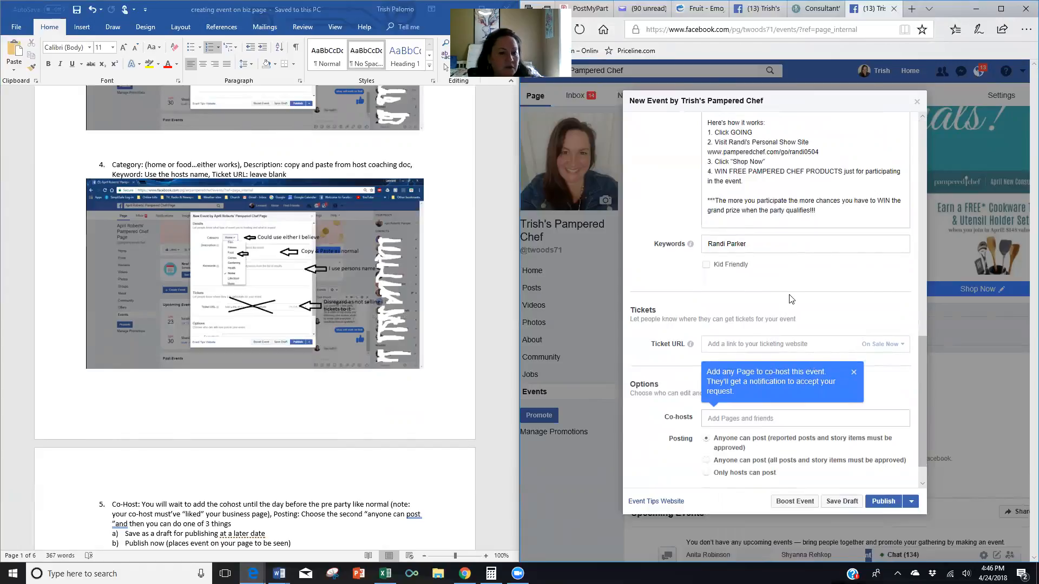
Set Posting to 'Anyone can post' with all posts and story items requiring approval.
scroll(785, 279, down, 1)
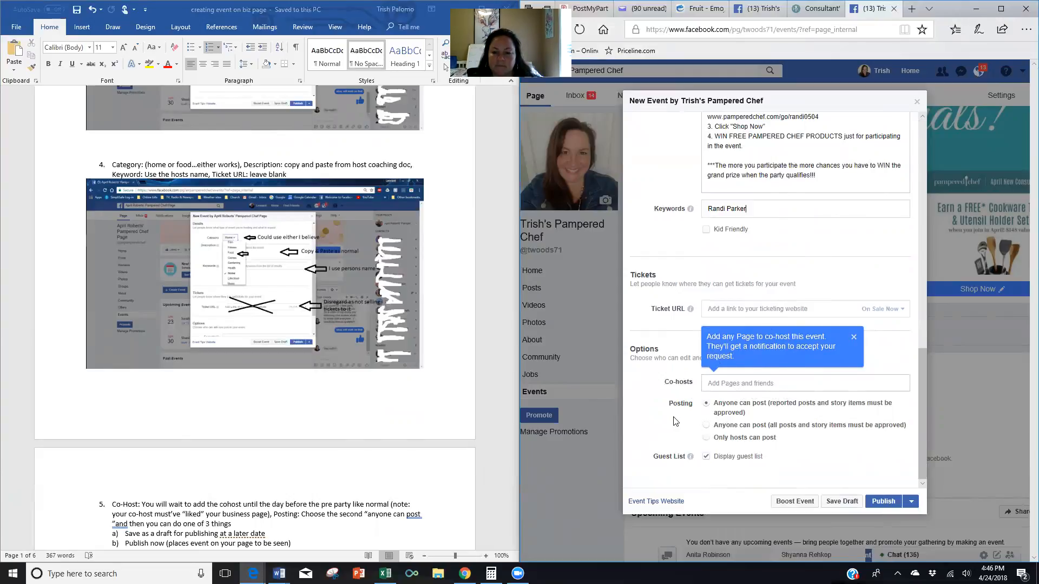
click(705, 424)
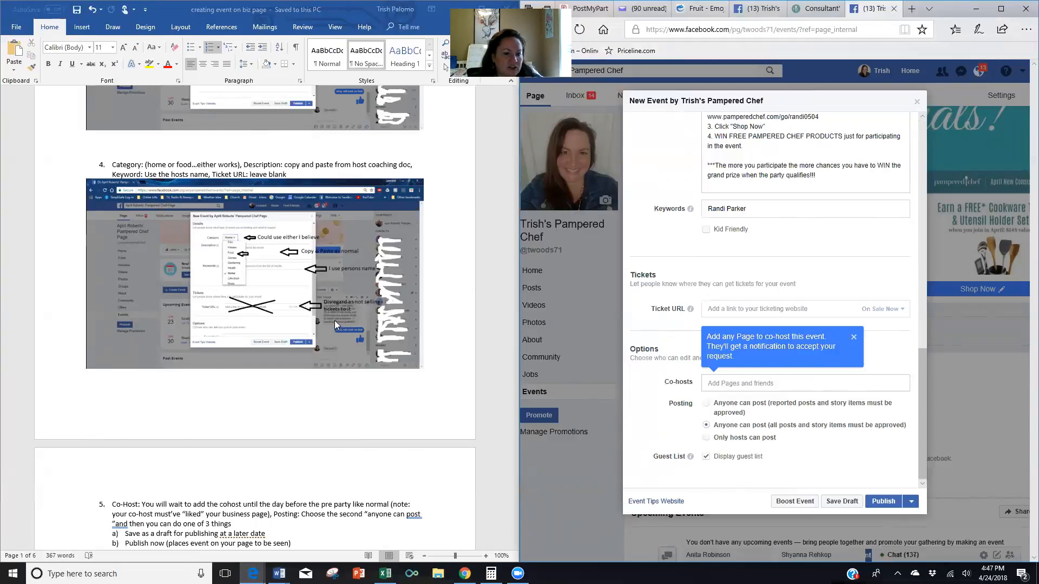
Check the Schedule option beside Publish, then publish the event immediately.
scroll(334, 317, down, 6)
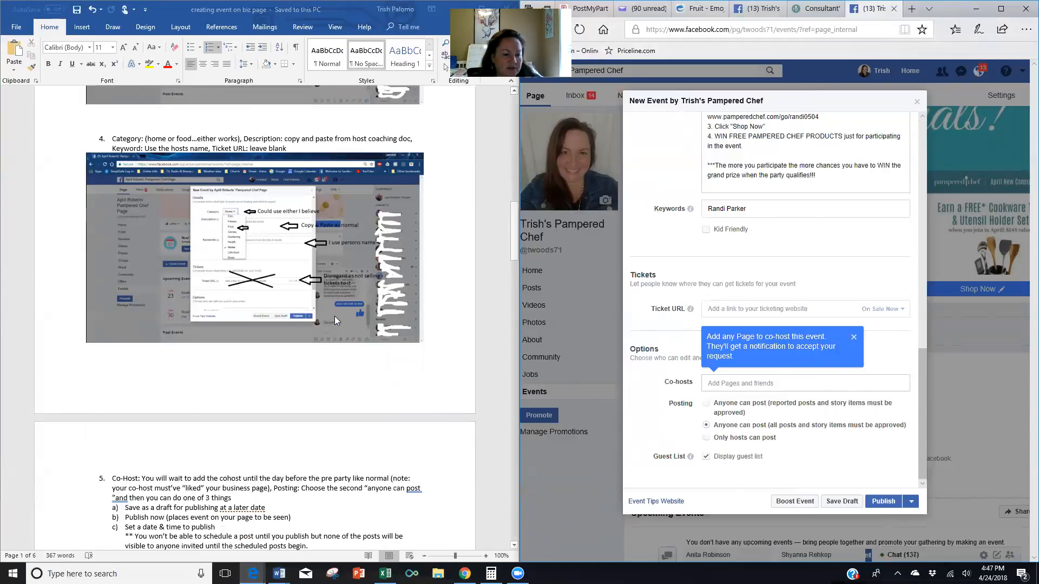
scroll(336, 317, down, 3)
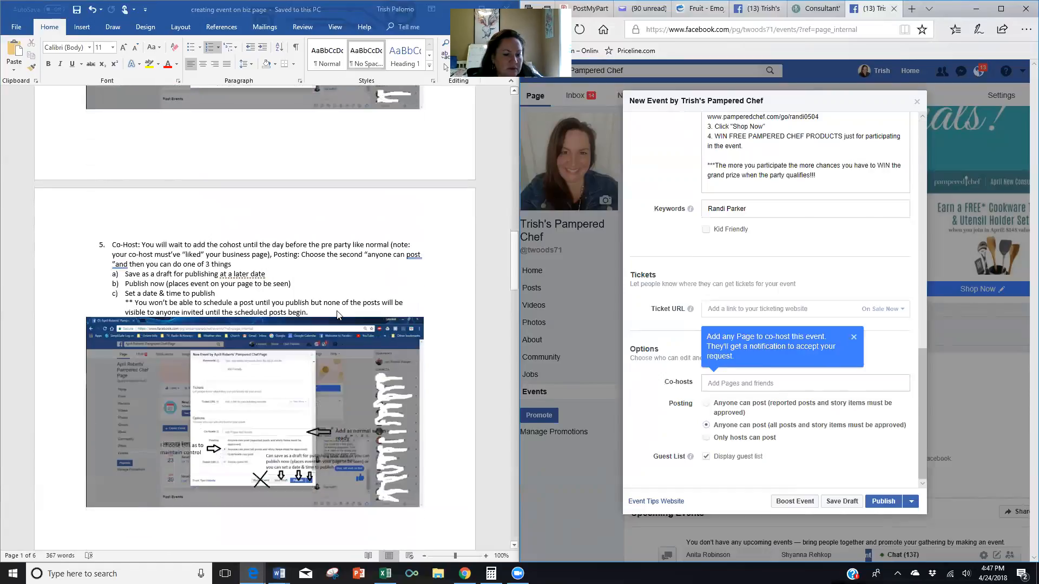
scroll(337, 312, down, 1)
scroll(336, 312, down, 1)
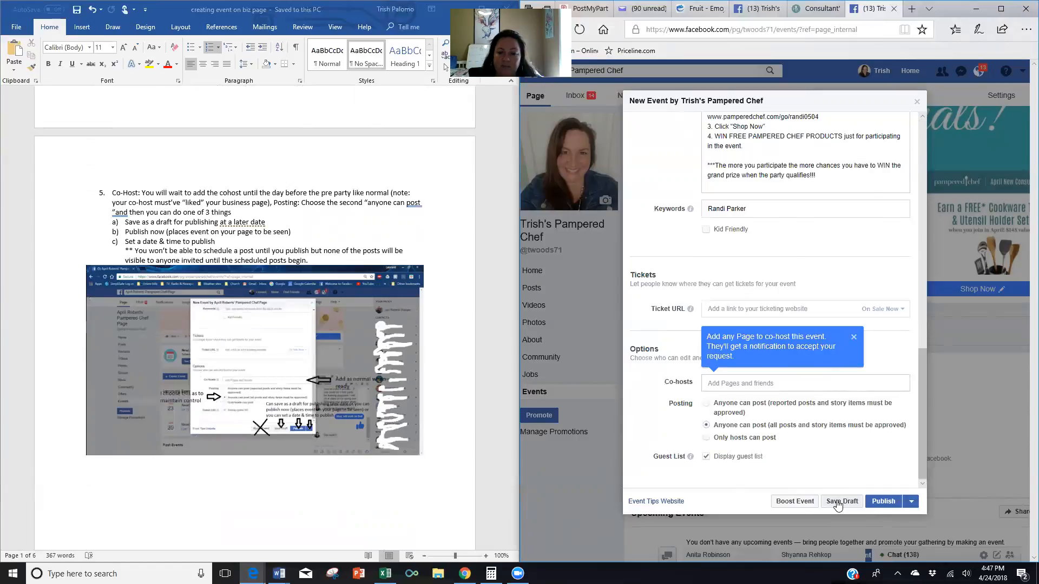
click(911, 502)
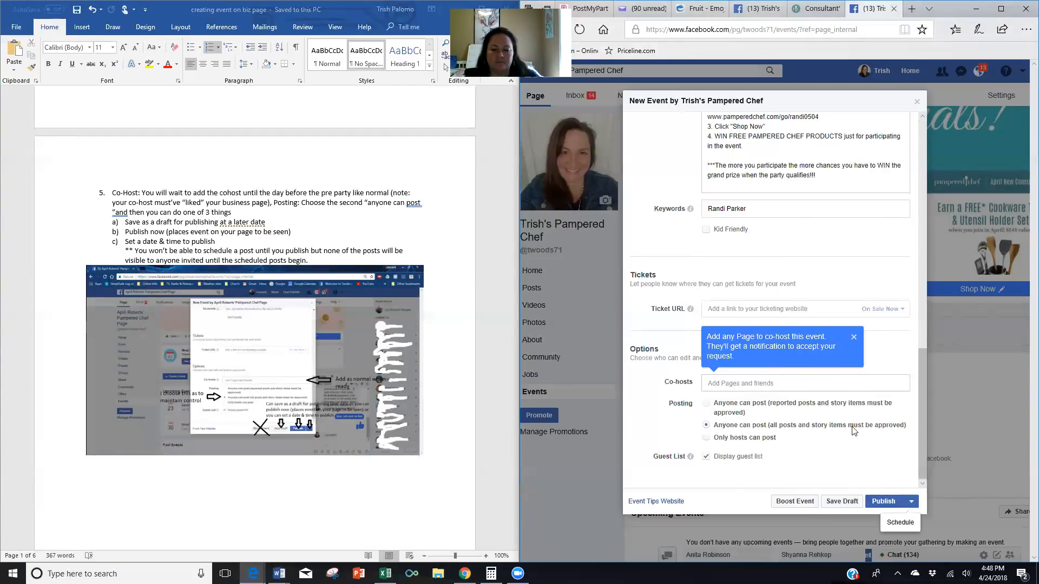
click(878, 504)
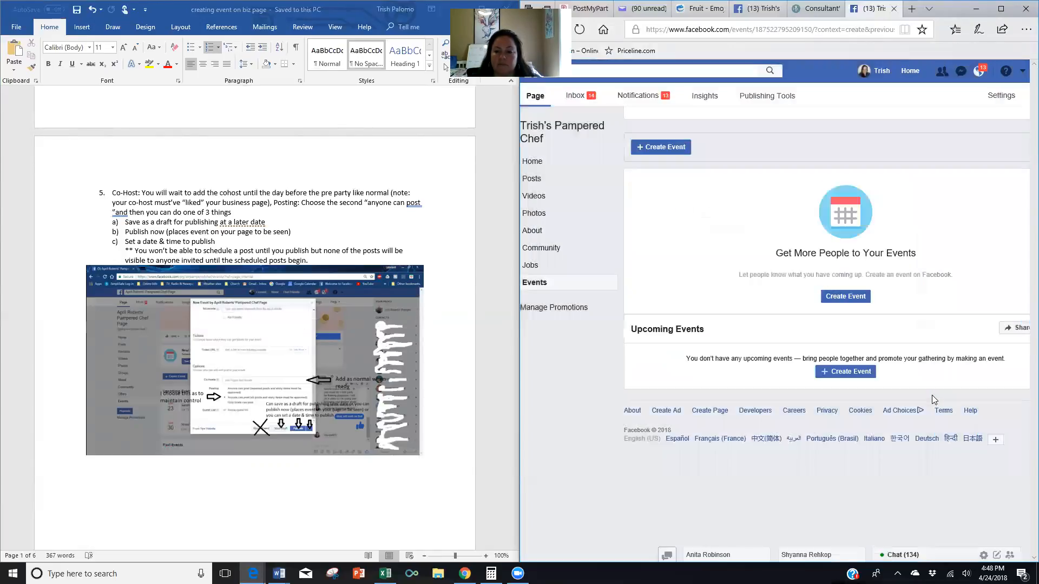
Look over the event's Share menu and Discussion tab, then begin a post from About.
scroll(745, 217, down, 3)
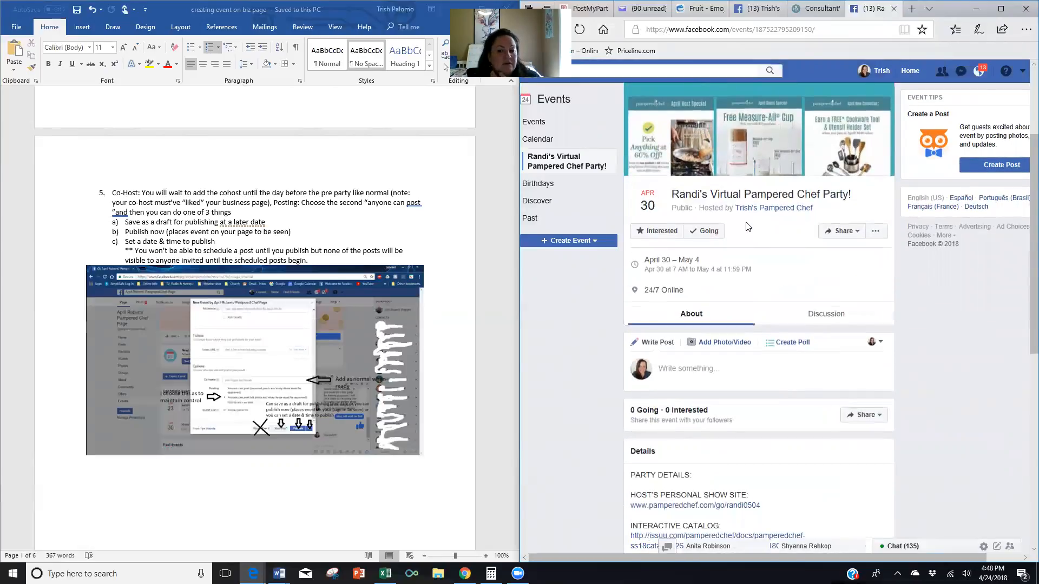
scroll(400, 275, down, 2)
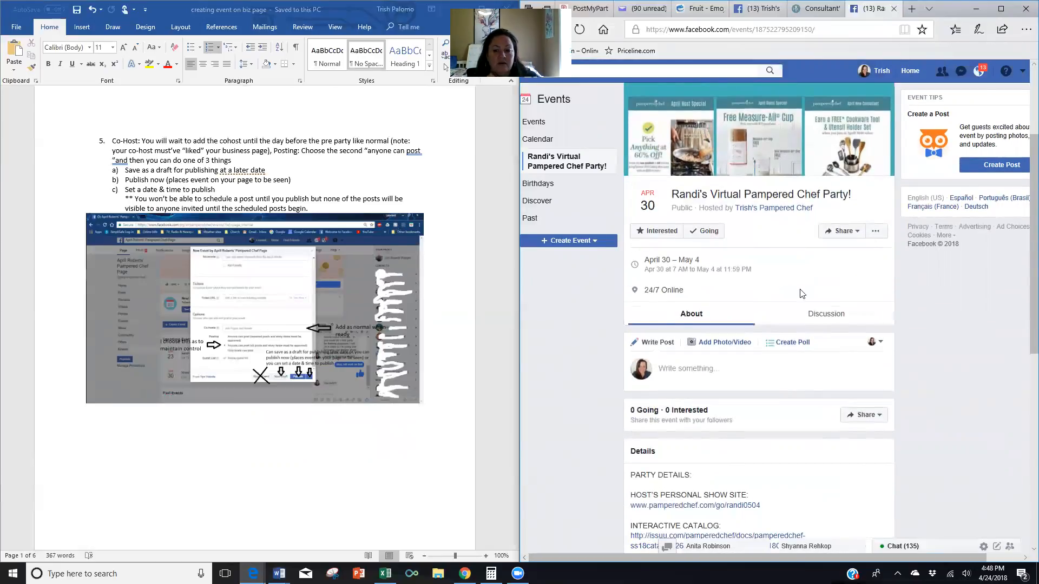
scroll(799, 282, up, 2)
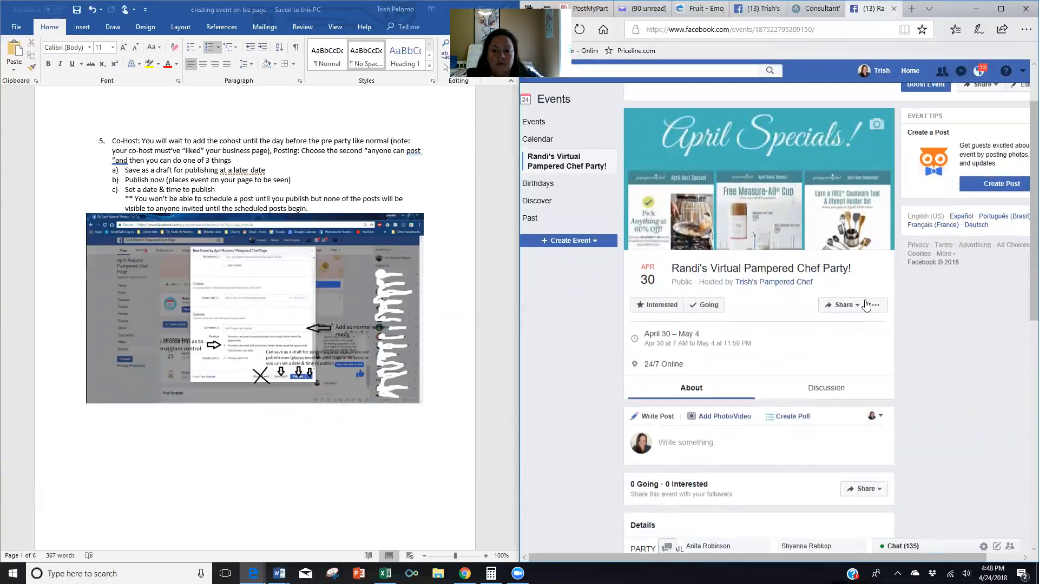
click(847, 306)
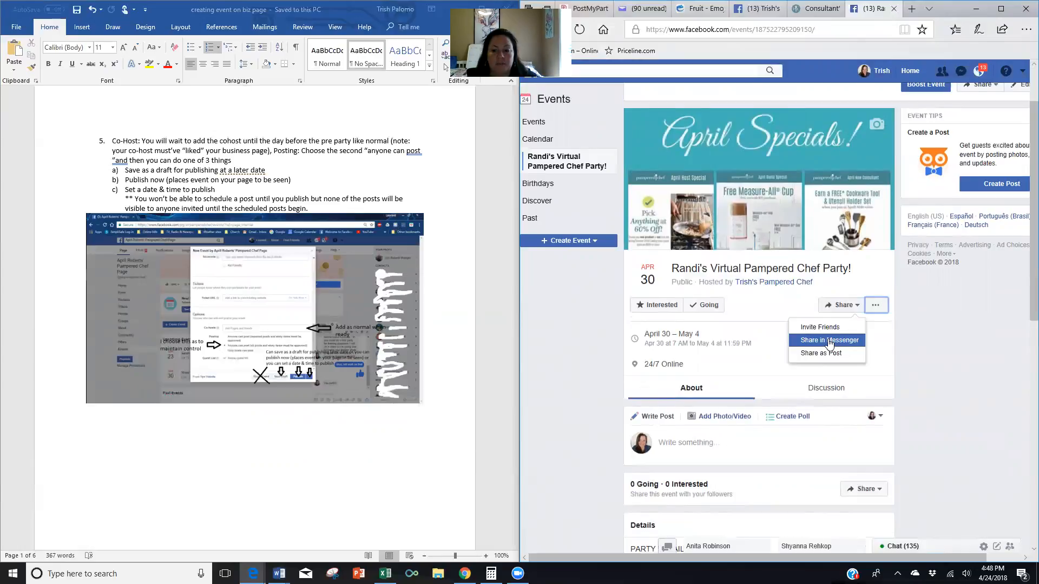
click(767, 379)
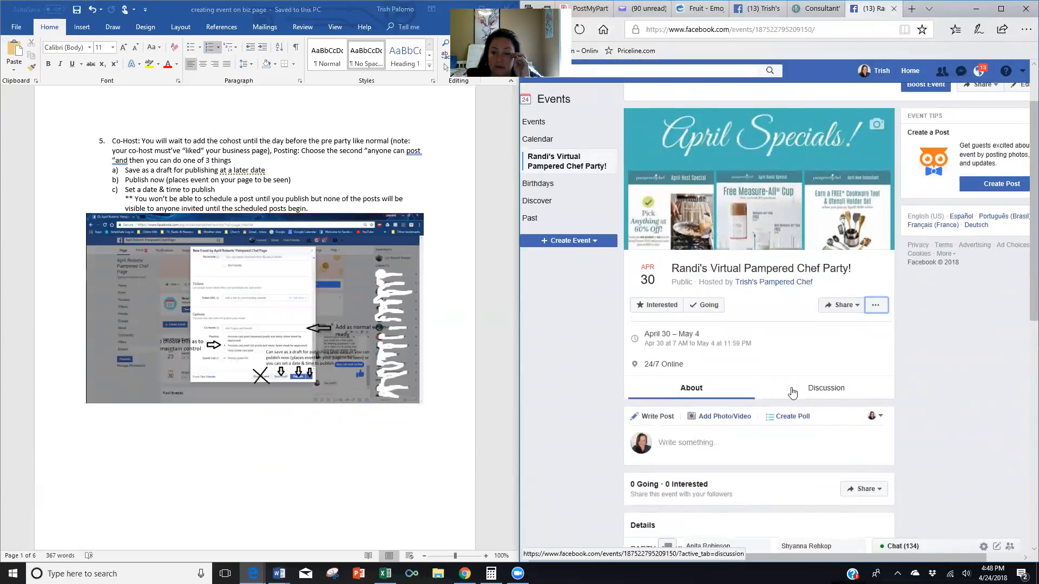
click(828, 390)
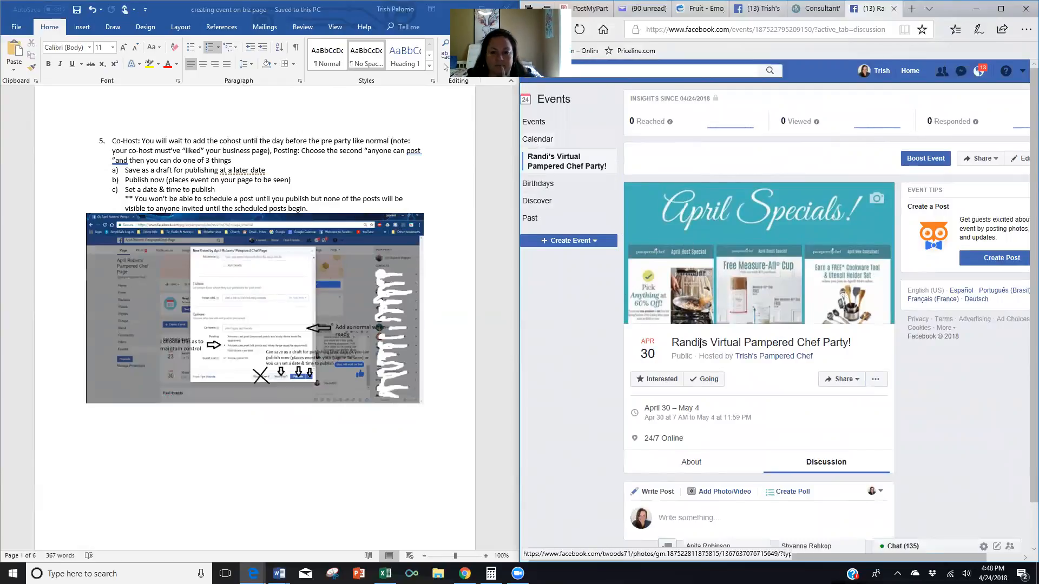
click(690, 461)
scroll(696, 298, down, 4)
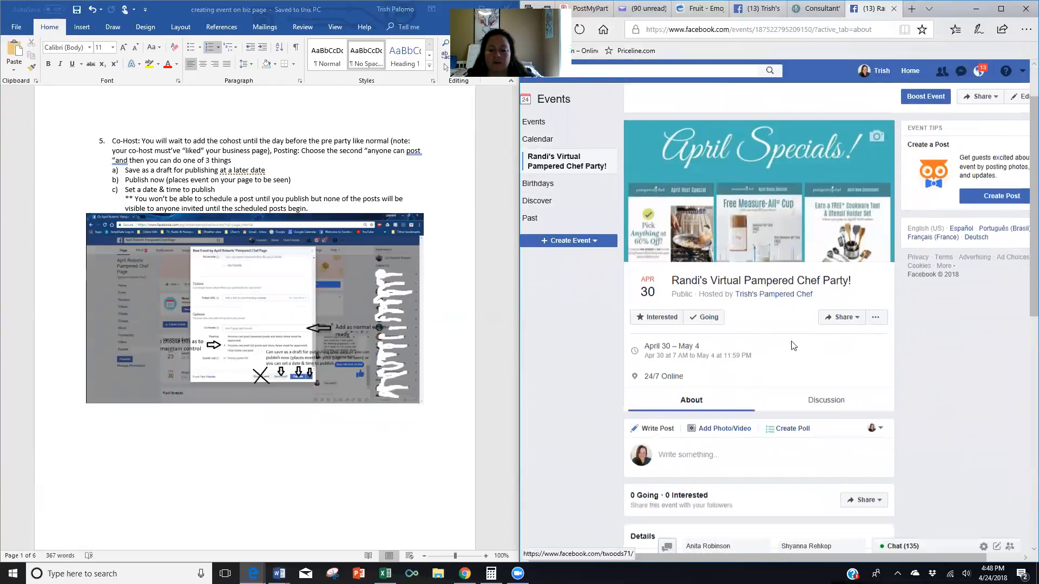
click(684, 294)
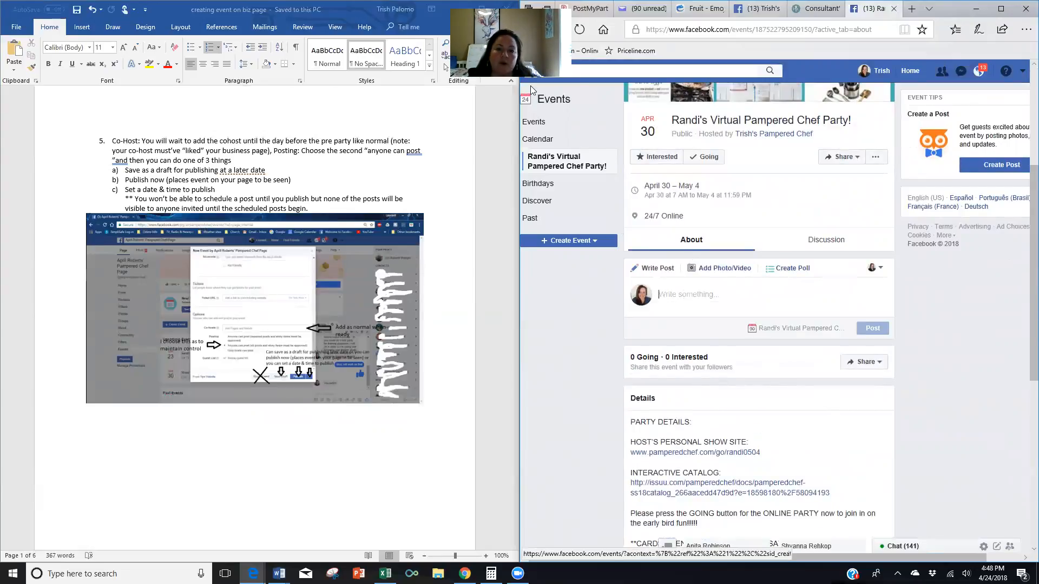
In PostMyParty, copy the selected knives message text.
click(585, 8)
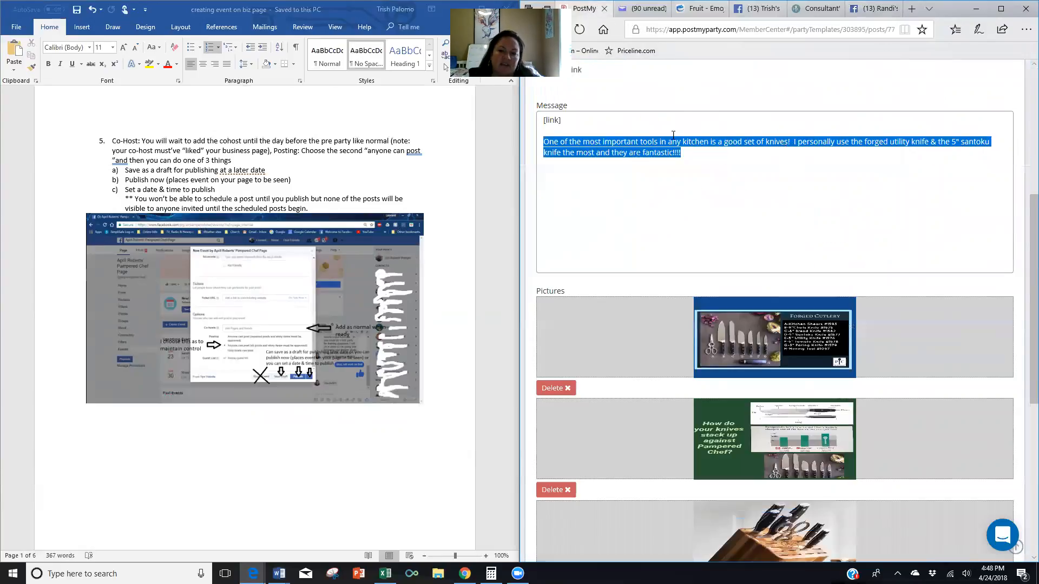
right_click(600, 152)
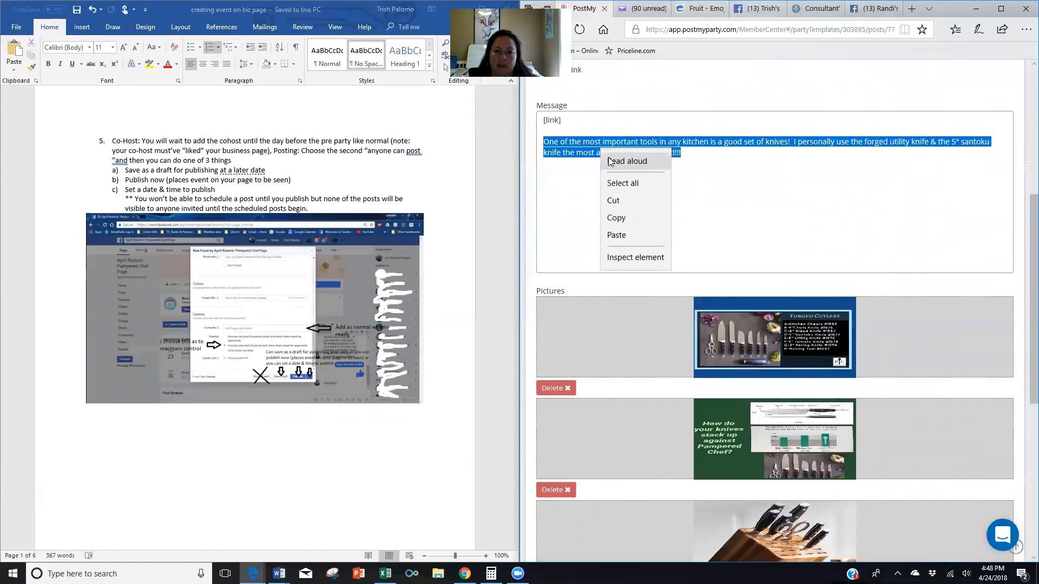
click(620, 222)
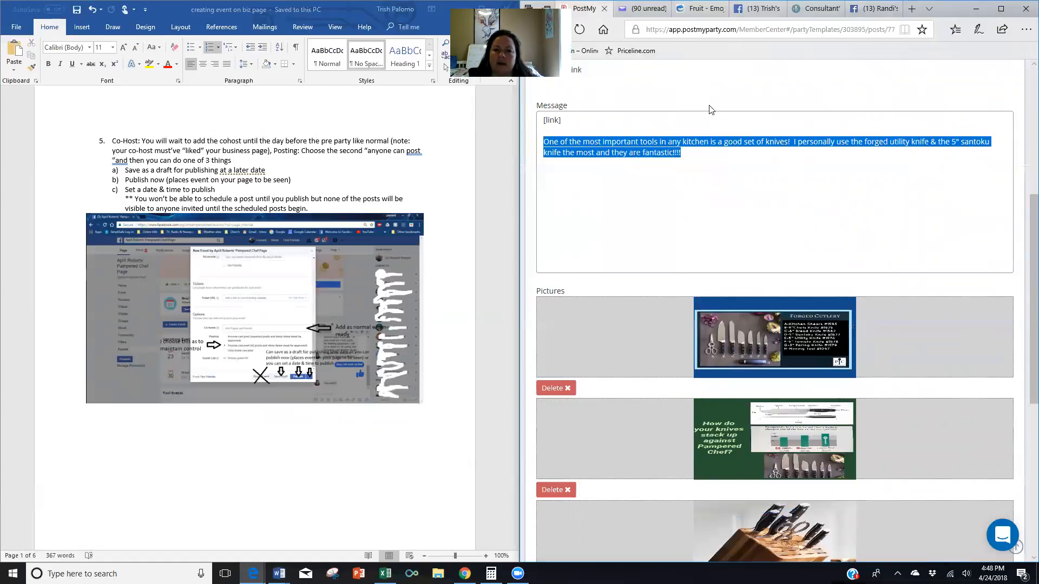
Open the first post of the 3 day Pre Party template.
scroll(710, 110, up, 5)
click(588, 138)
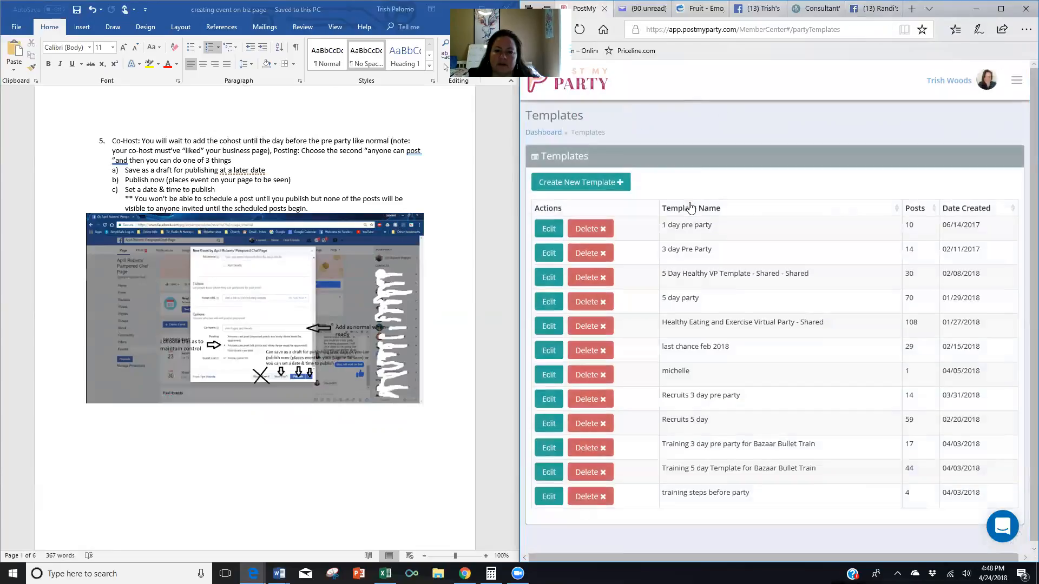
click(542, 252)
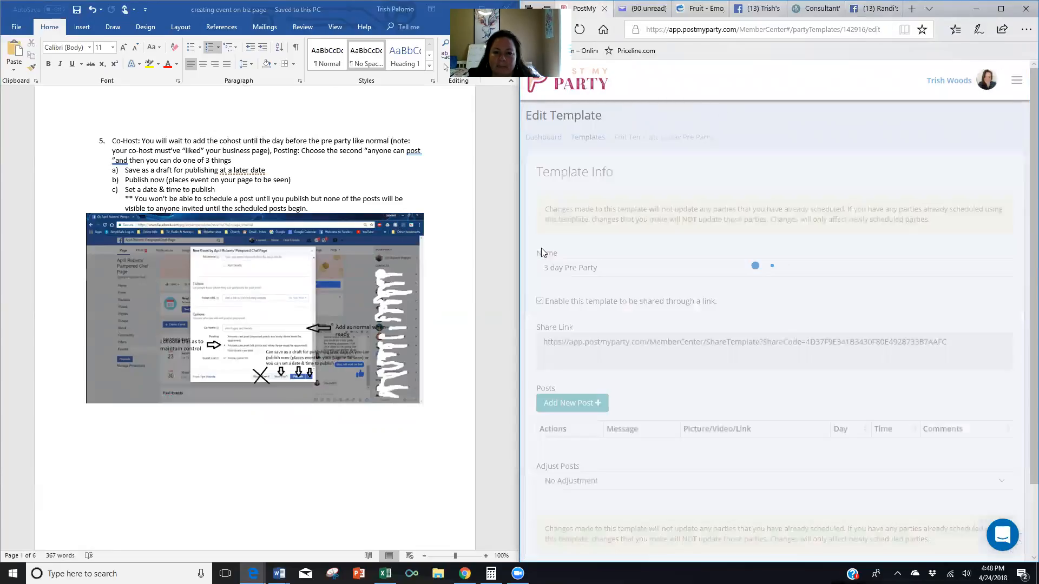
scroll(771, 189, down, 2)
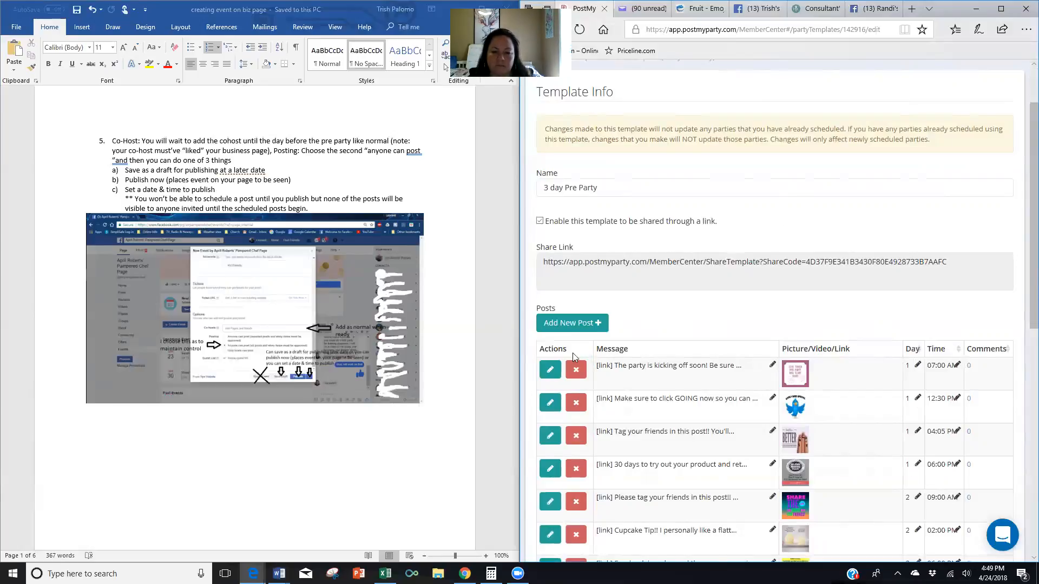
click(550, 370)
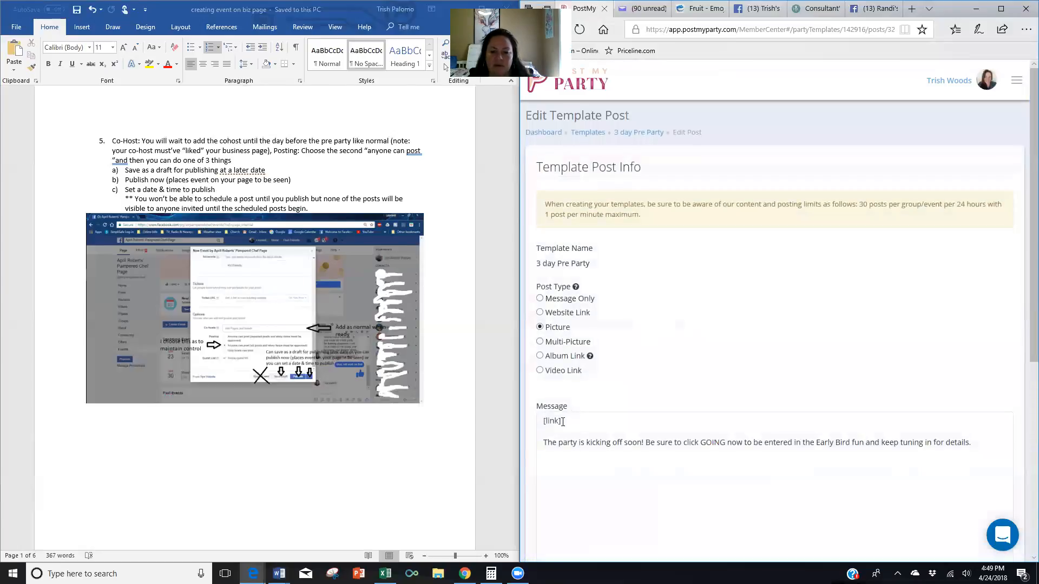
Select and copy the 'party is kicking off soon' message from that post.
drag(545, 444, 979, 452)
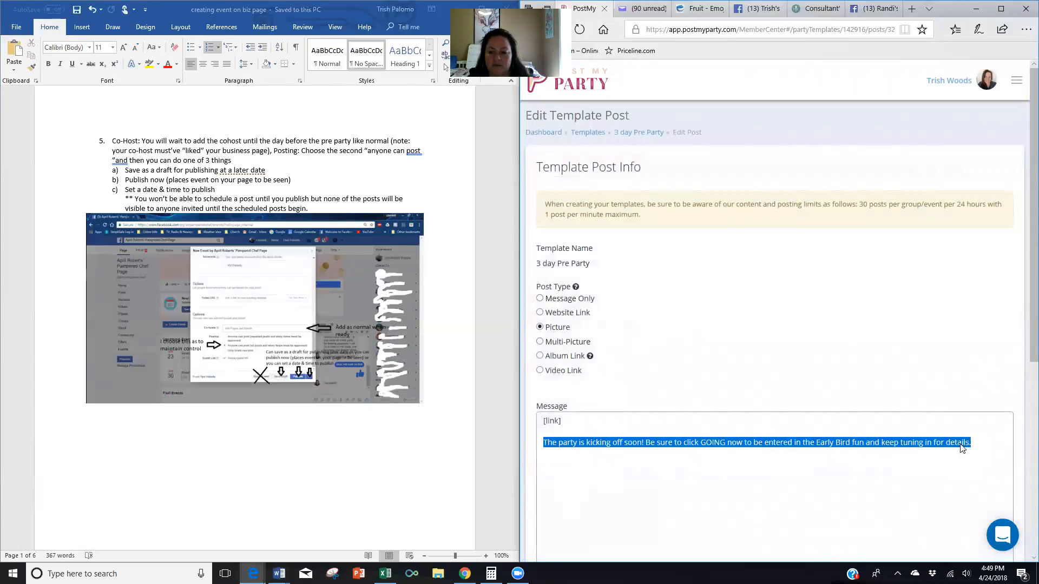
right_click(964, 447)
click(979, 398)
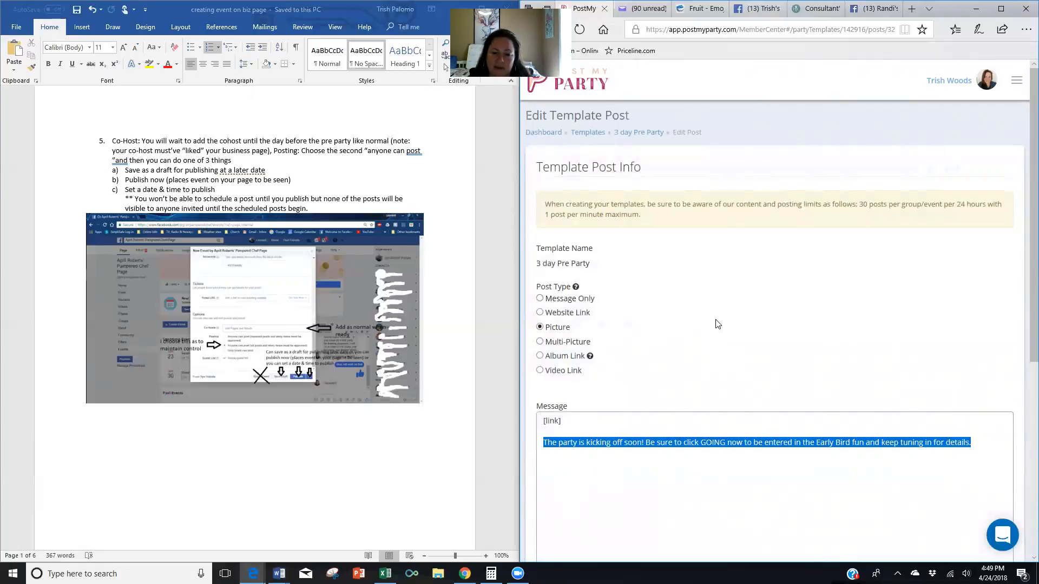
scroll(721, 304, down, 5)
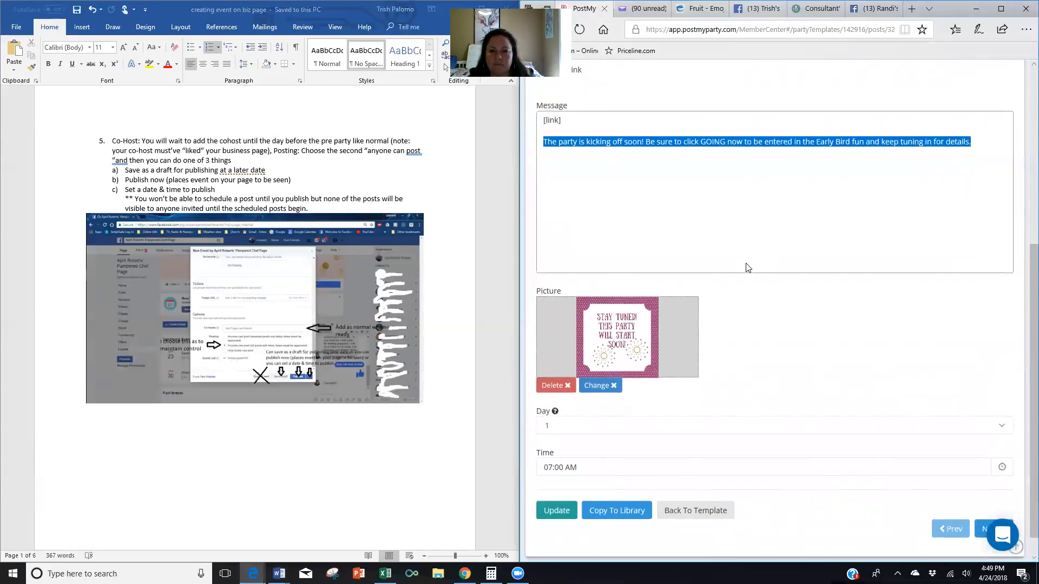
scroll(746, 267, up, 1)
Paste the party kickoff message into the Facebook event's post box.
click(755, 11)
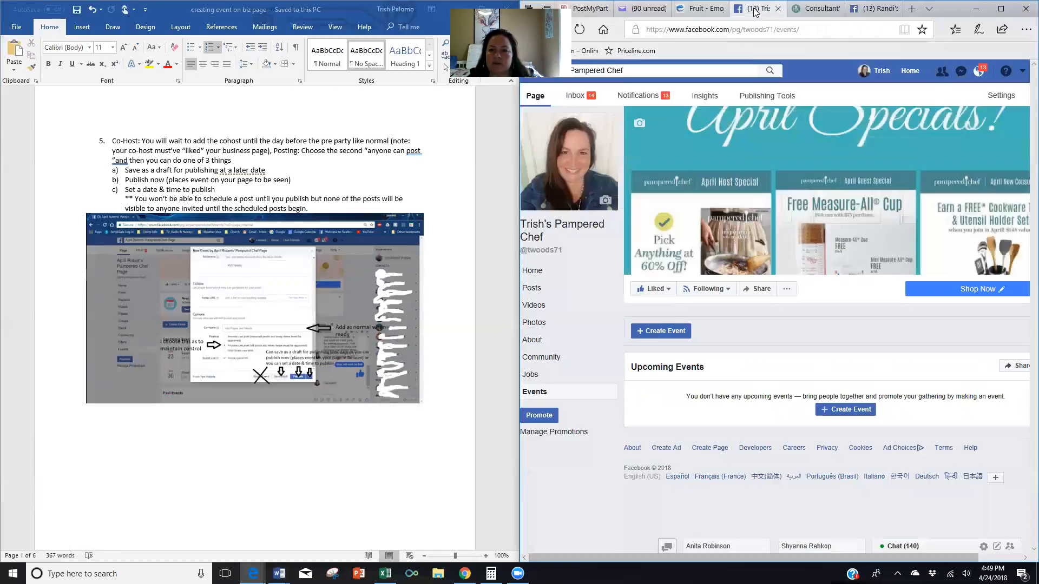
click(874, 10)
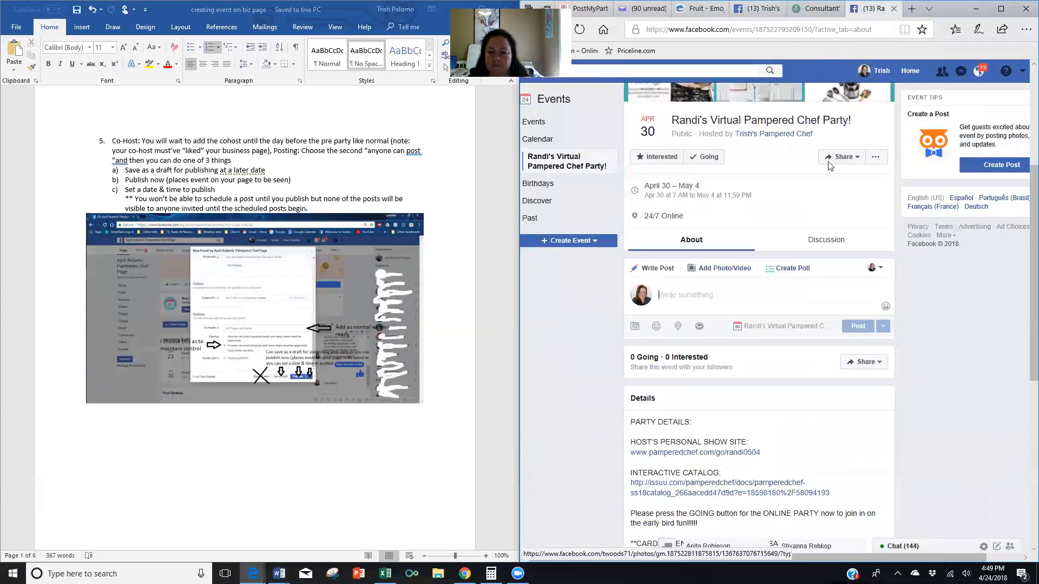
right_click(678, 296)
click(698, 349)
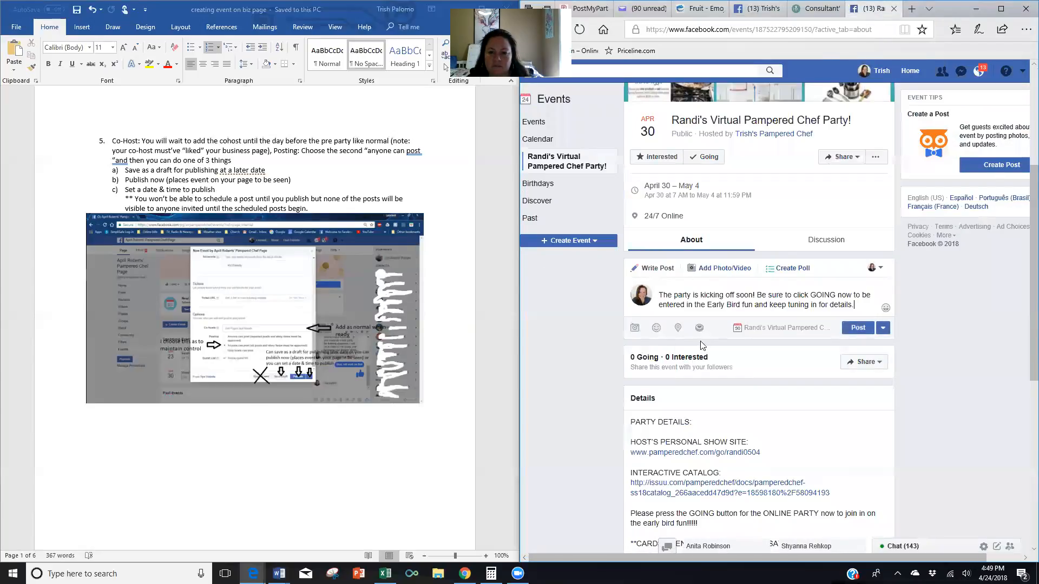
Start attaching a picture, then clear the file name and close the picker without attaching.
click(634, 329)
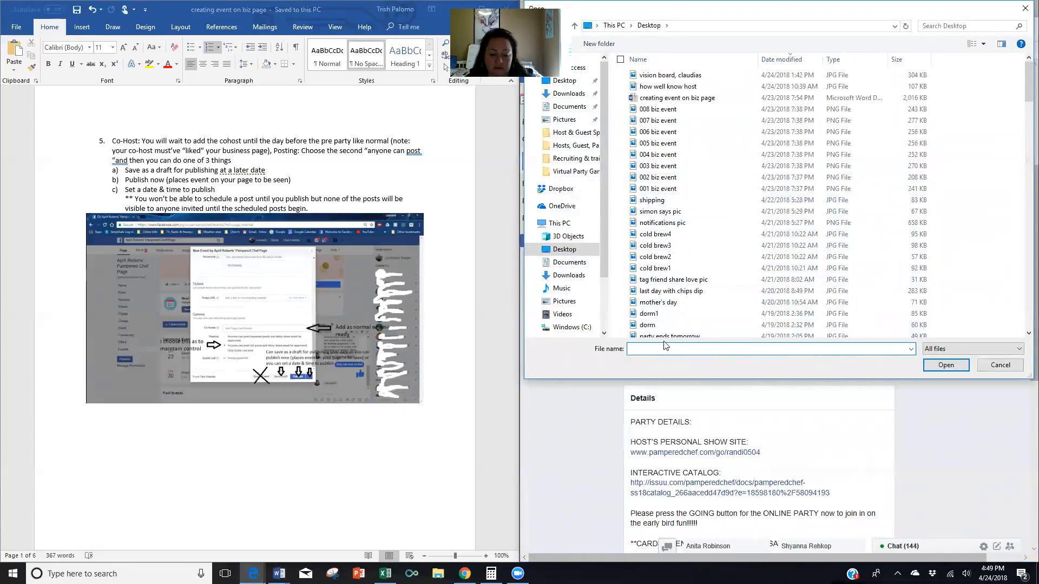
text(p)
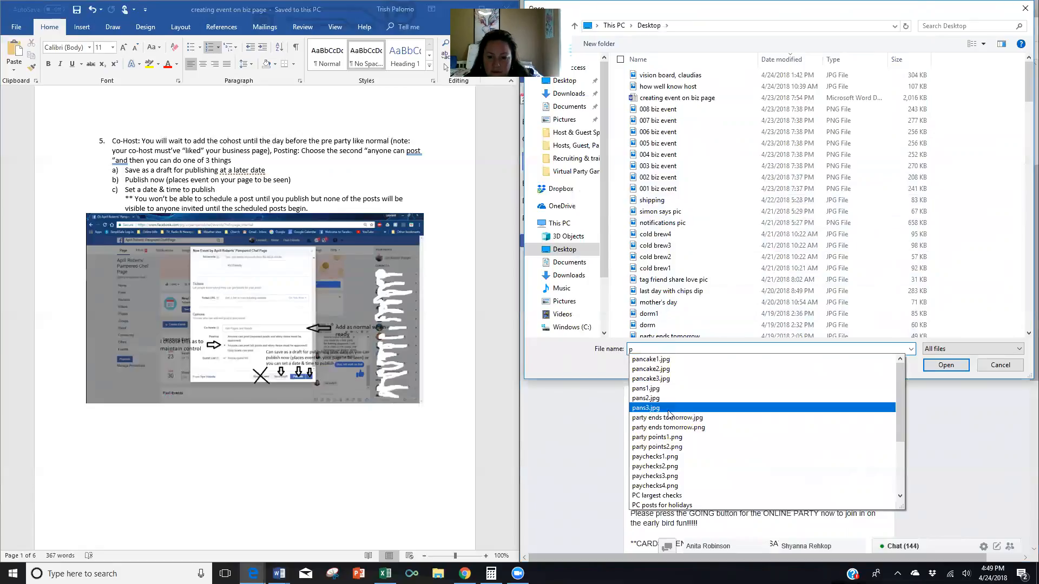
scroll(683, 467, down, 3)
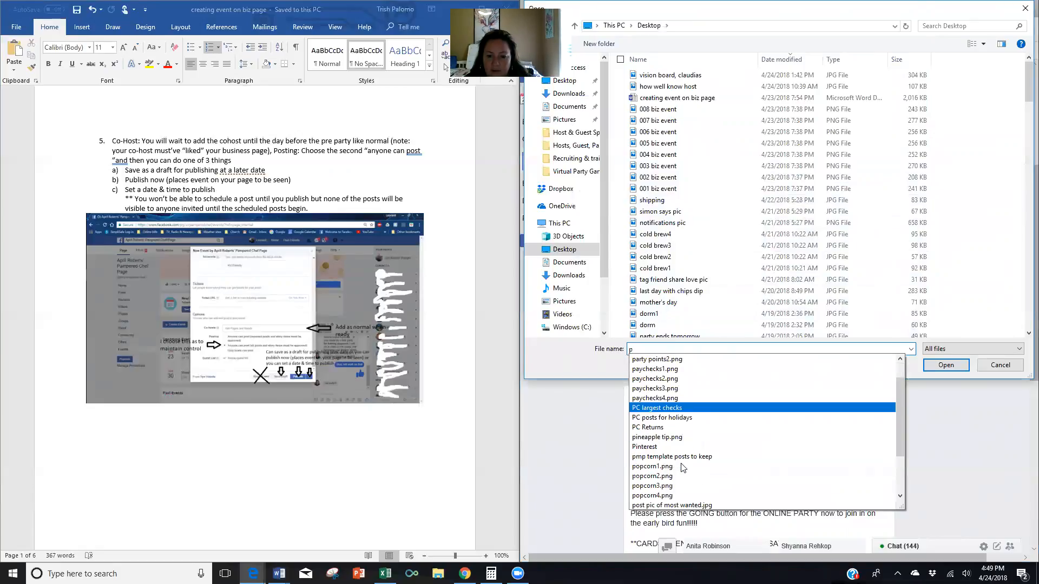
scroll(658, 503, down, 1)
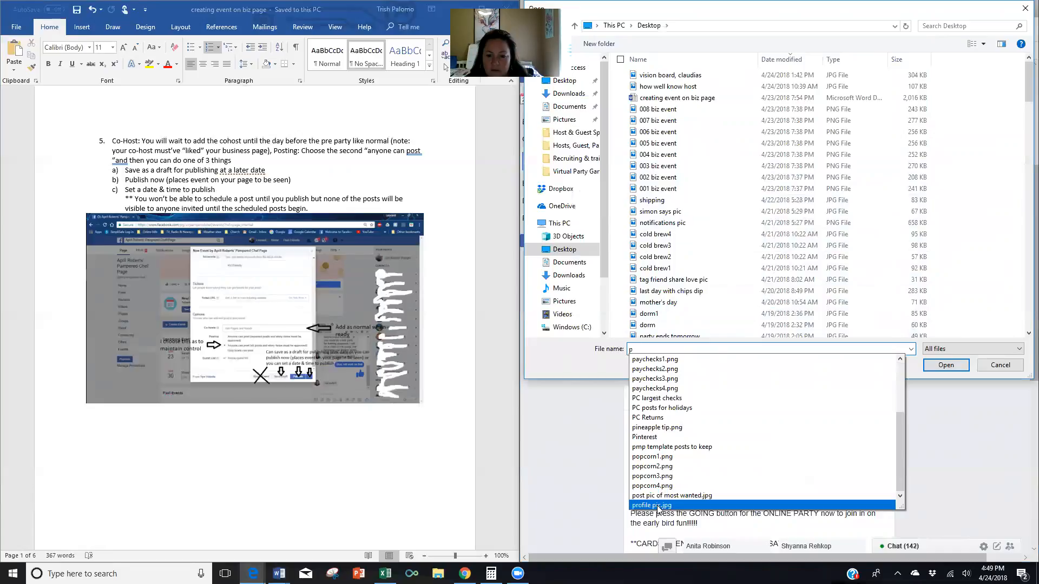
scroll(687, 462, up, 3)
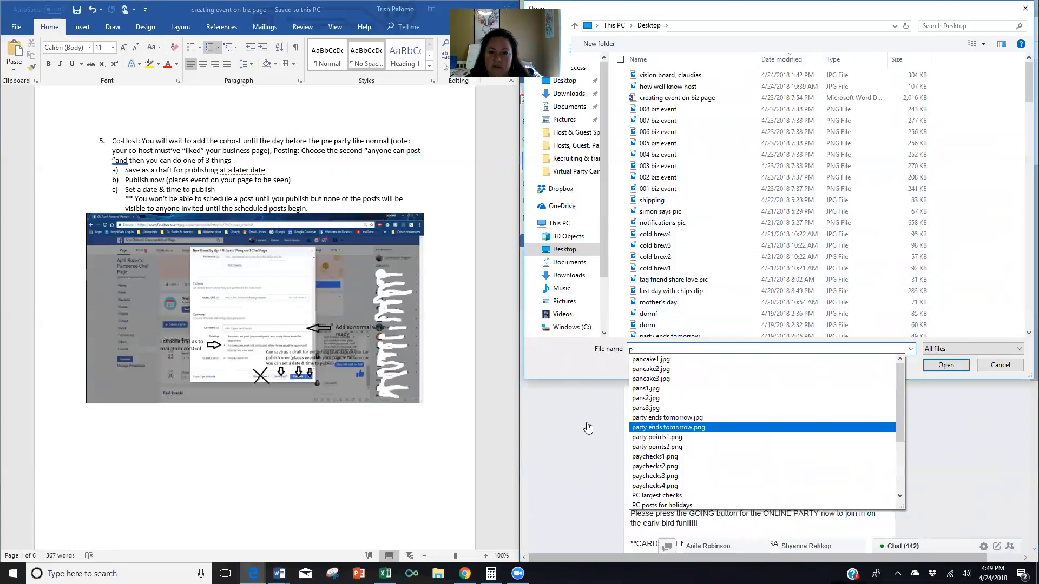
drag(635, 349, 623, 350)
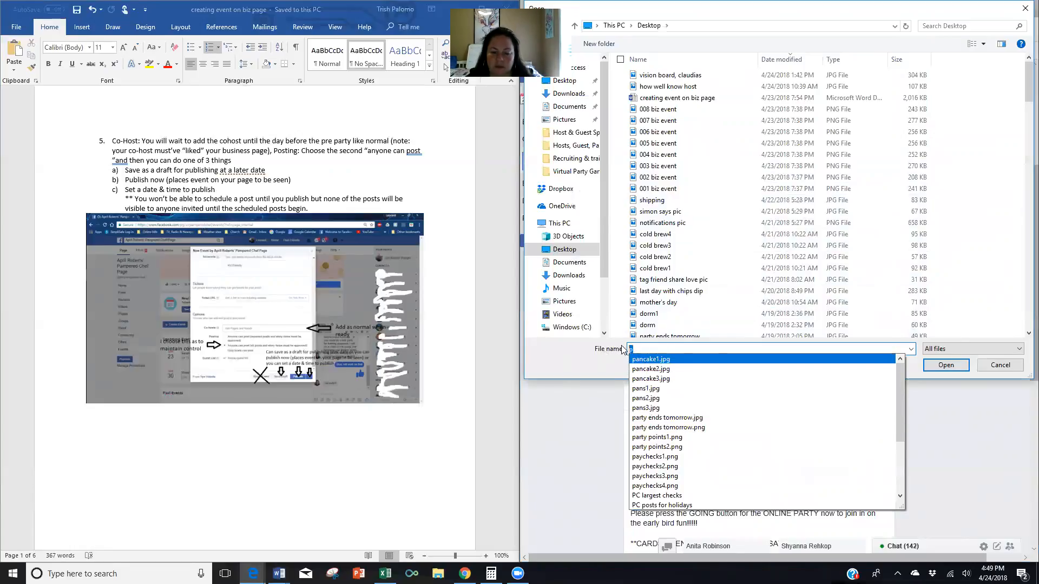
key(BackSpace)
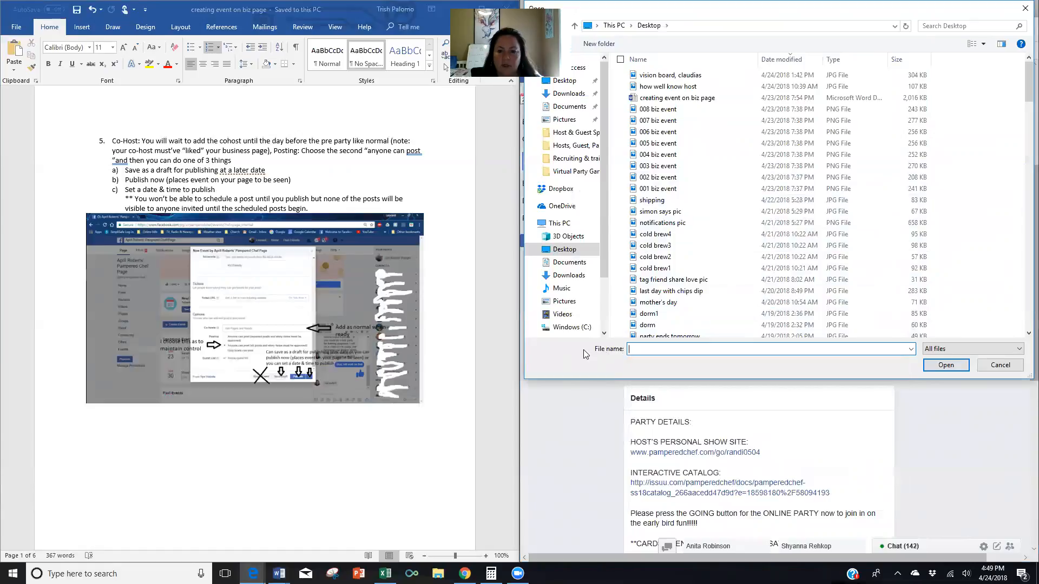
click(1024, 10)
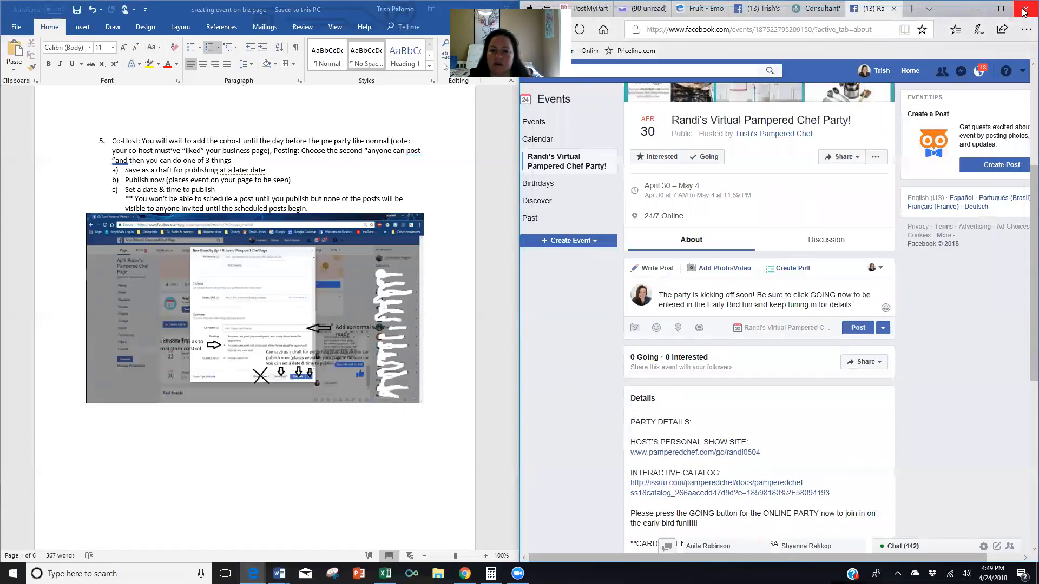
Save the Stay Tuned picture from PostMyParty as 'party kicking off', then return to Facebook.
click(586, 8)
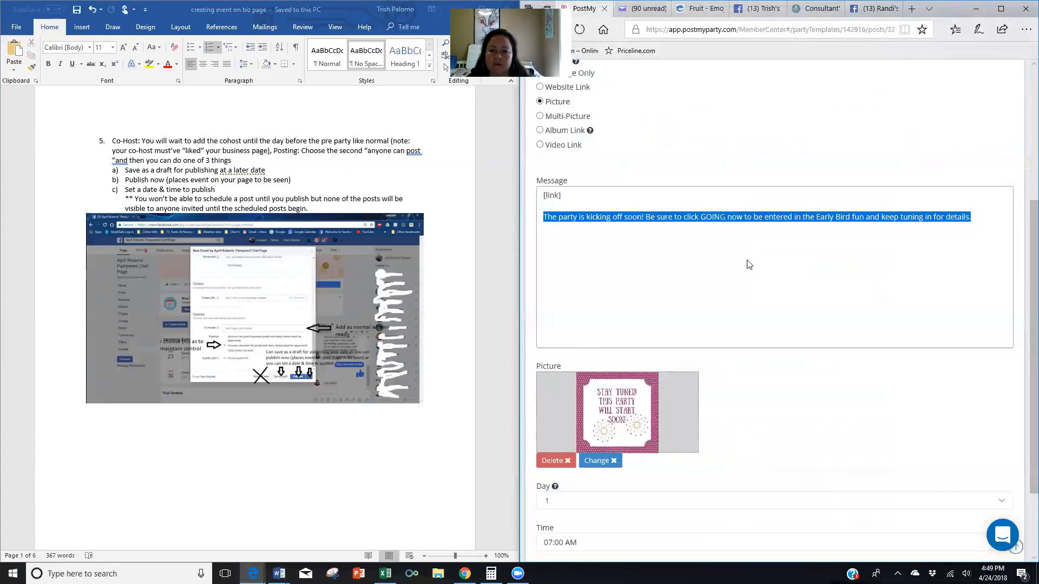
right_click(616, 399)
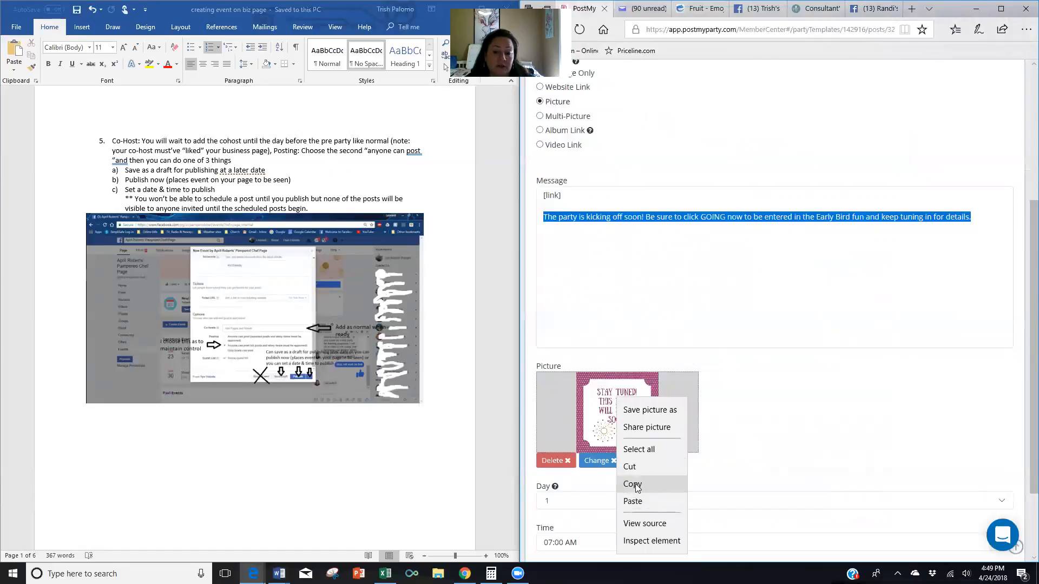
click(649, 410)
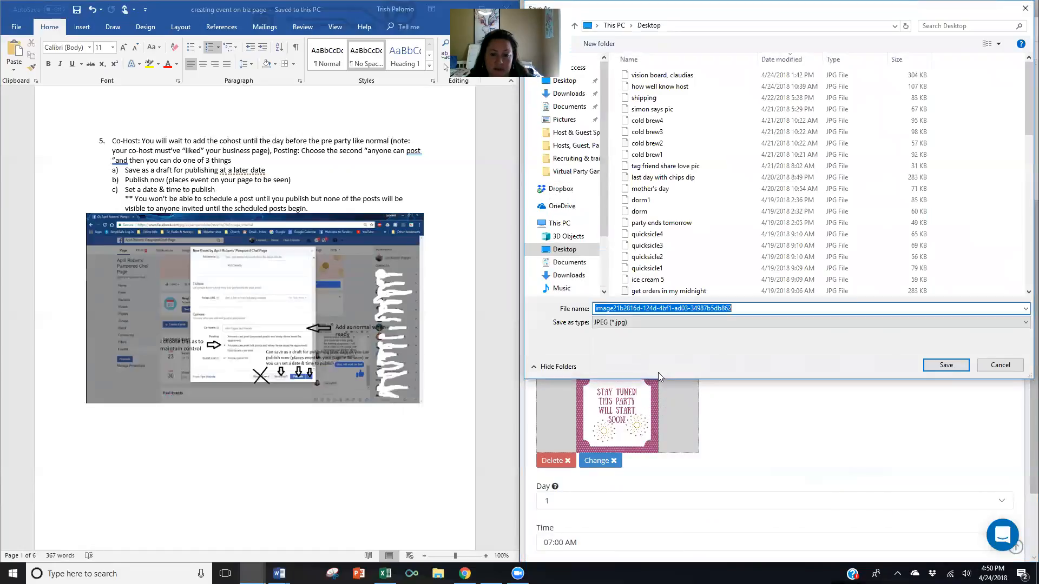
text(party)
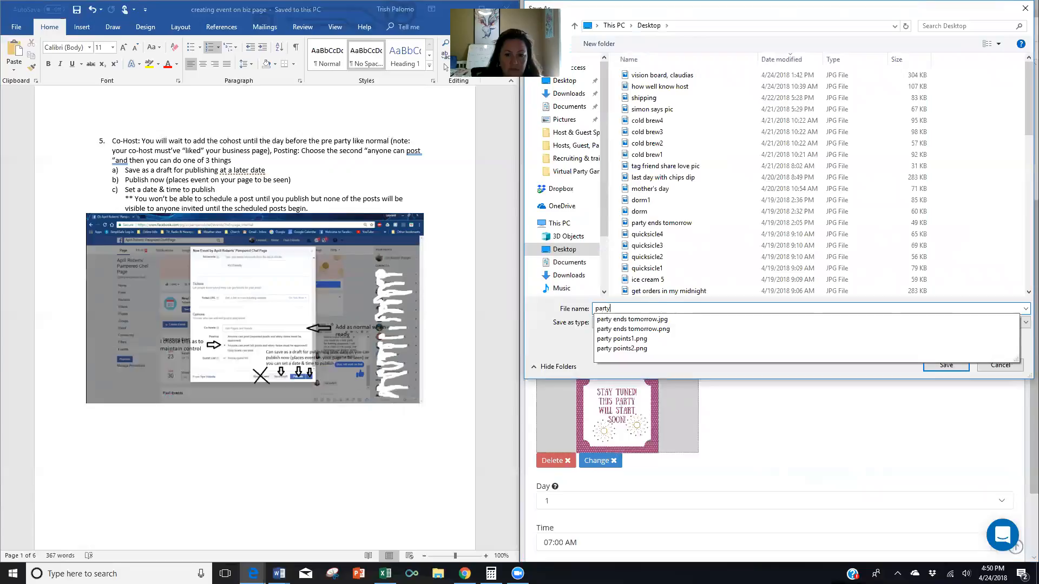
text( is kic)
text(king off)
key(Return)
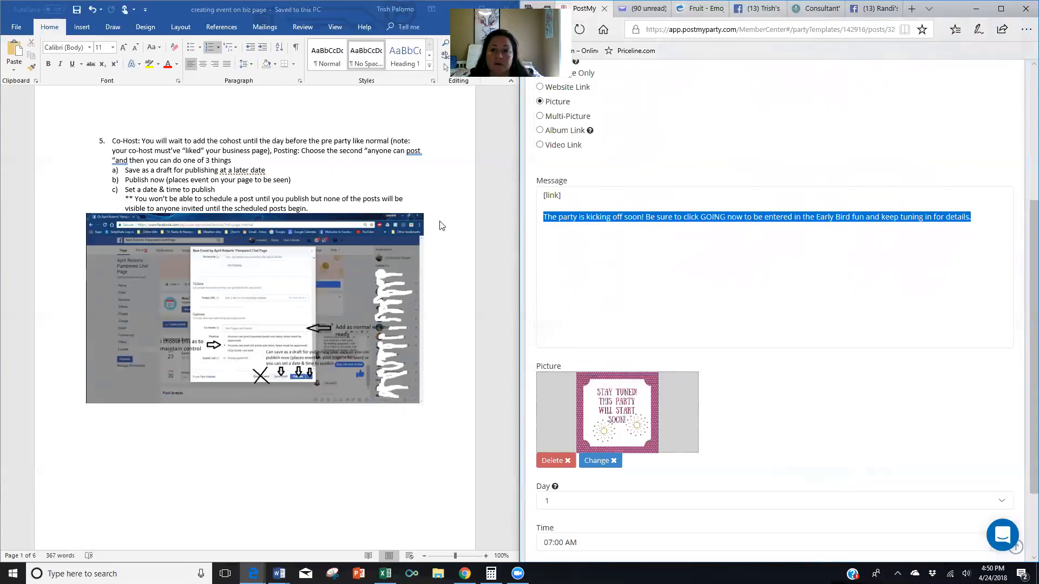
click(870, 8)
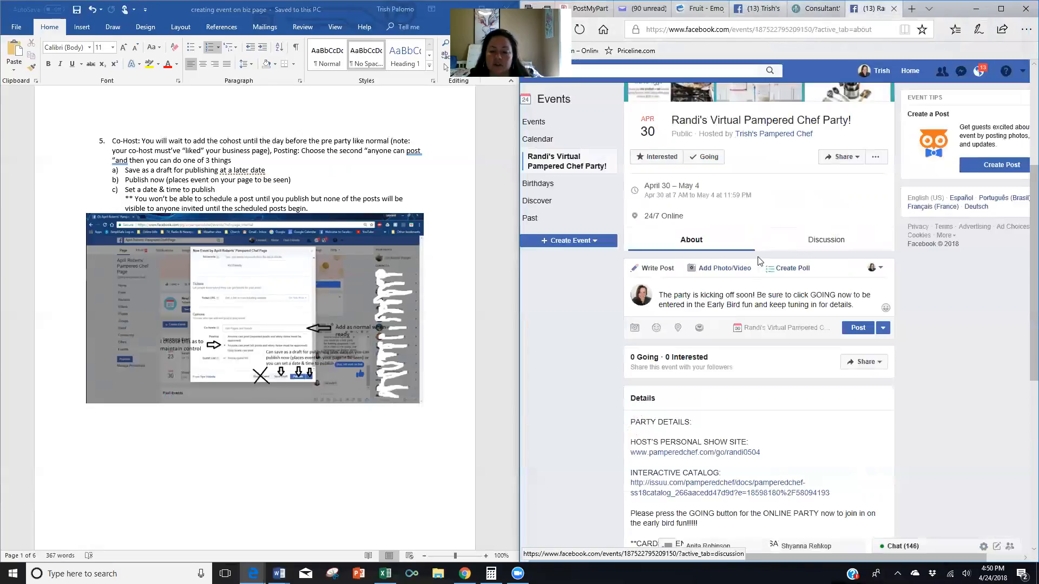
Attach party kicking off.jpg to the drafted kickoff post.
click(636, 328)
text(p)
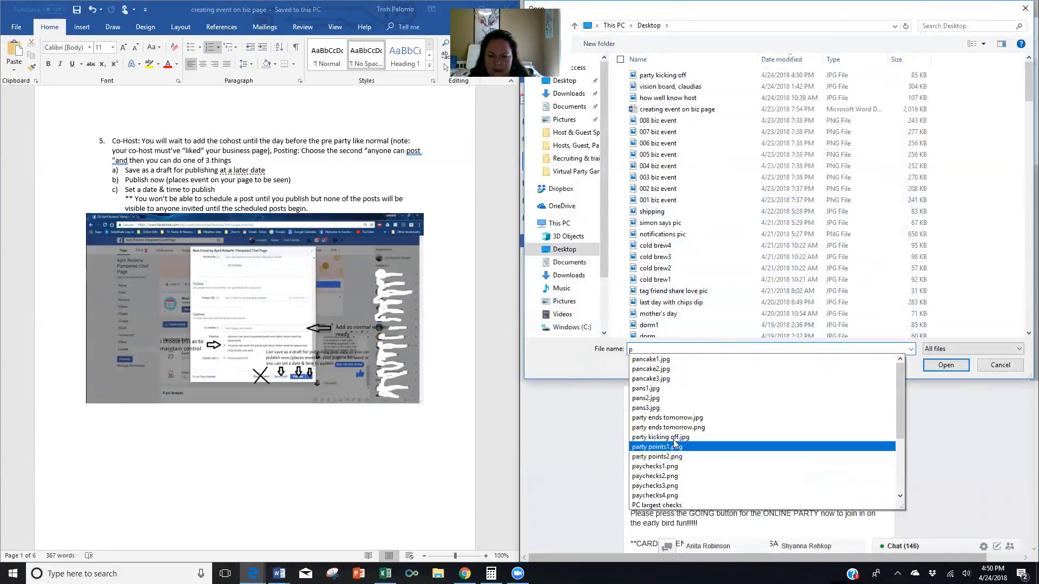
click(666, 387)
click(945, 365)
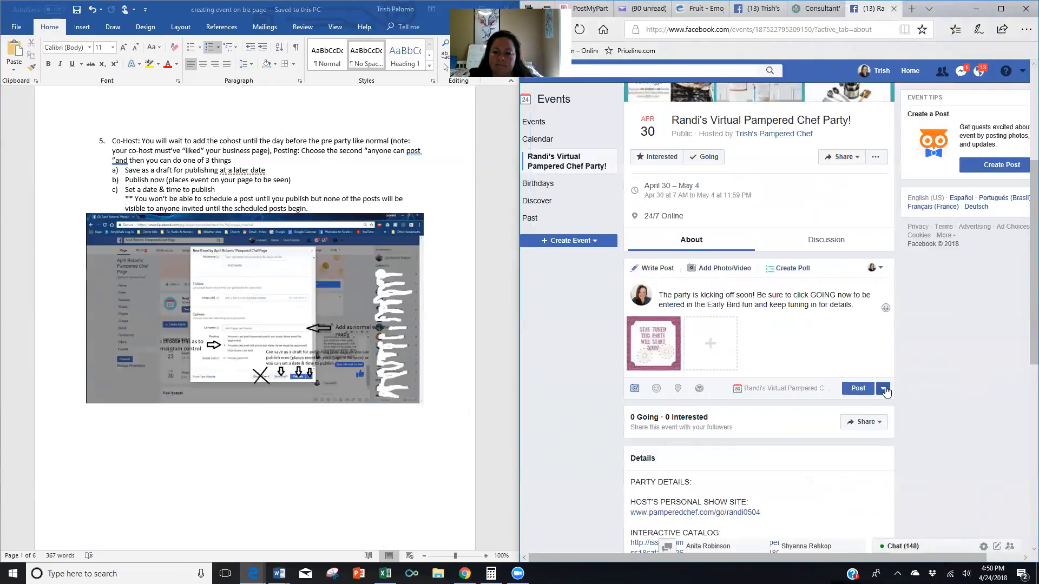
Schedule the kickoff post with its Stay Tuned picture for April 27, 2018, 7:00 AM.
click(883, 389)
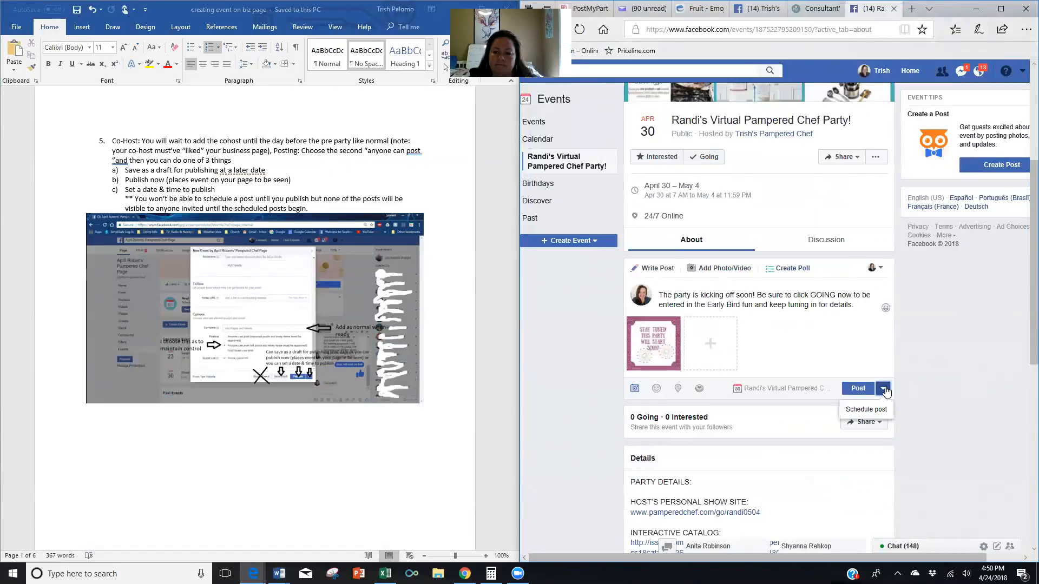
click(868, 413)
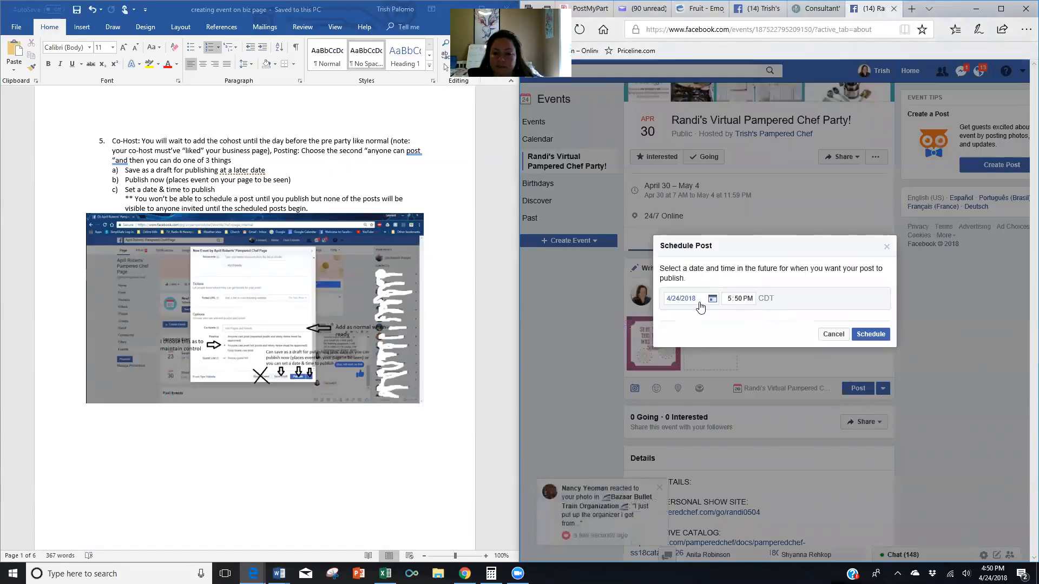
click(711, 300)
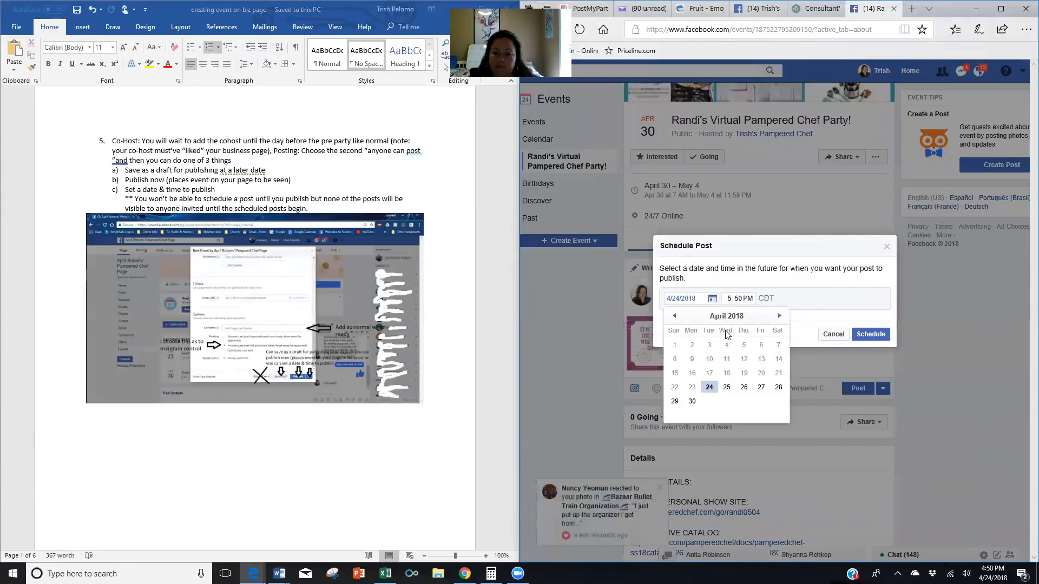
click(760, 388)
click(730, 301)
text(7)
key(Tab)
key(shift+Tab)
text(0)
key(Tab)
text(a)
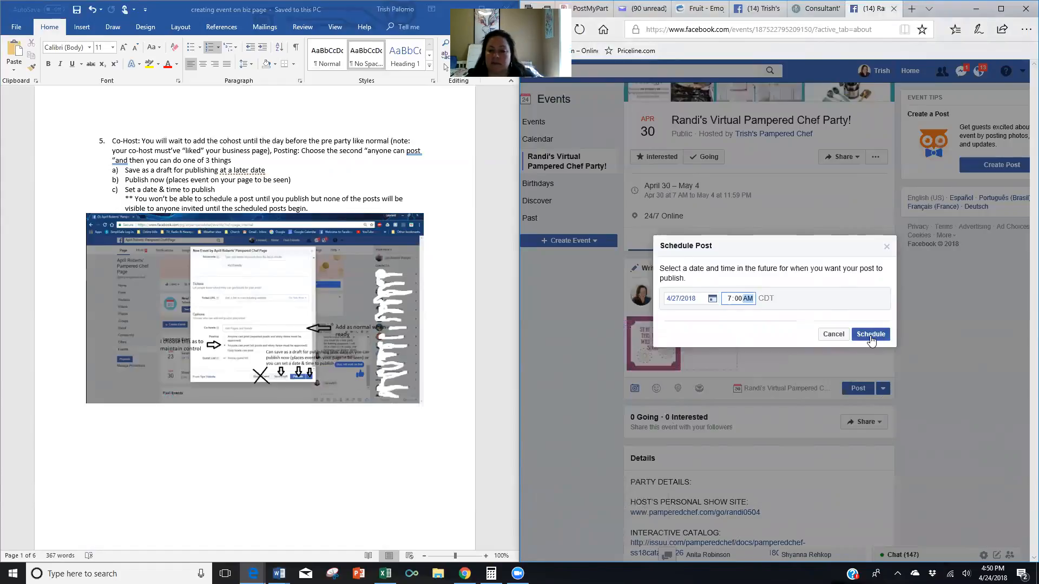
click(870, 335)
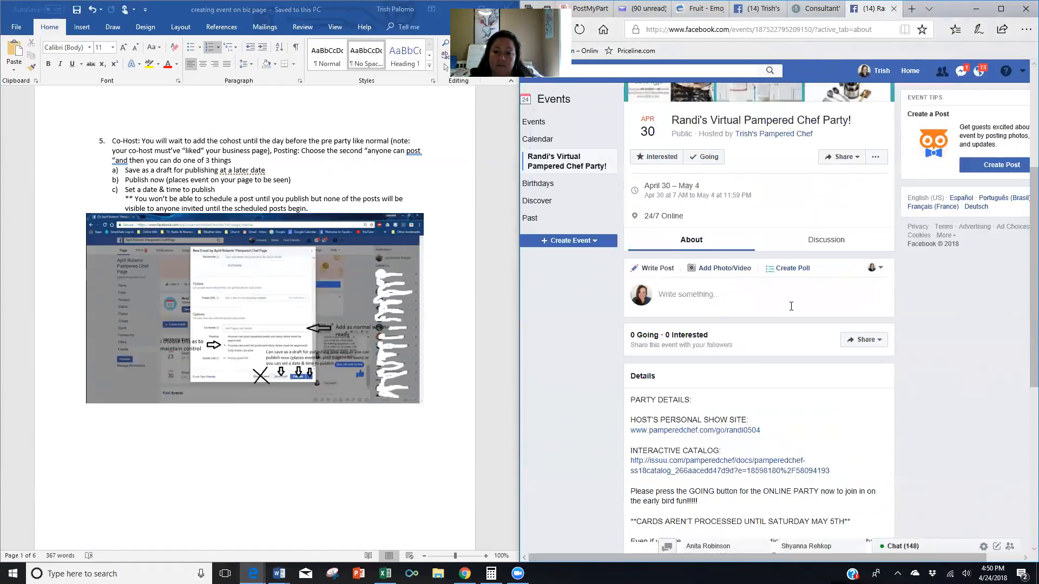
Expand the event's Details to show its full party description.
scroll(791, 306, down, 4)
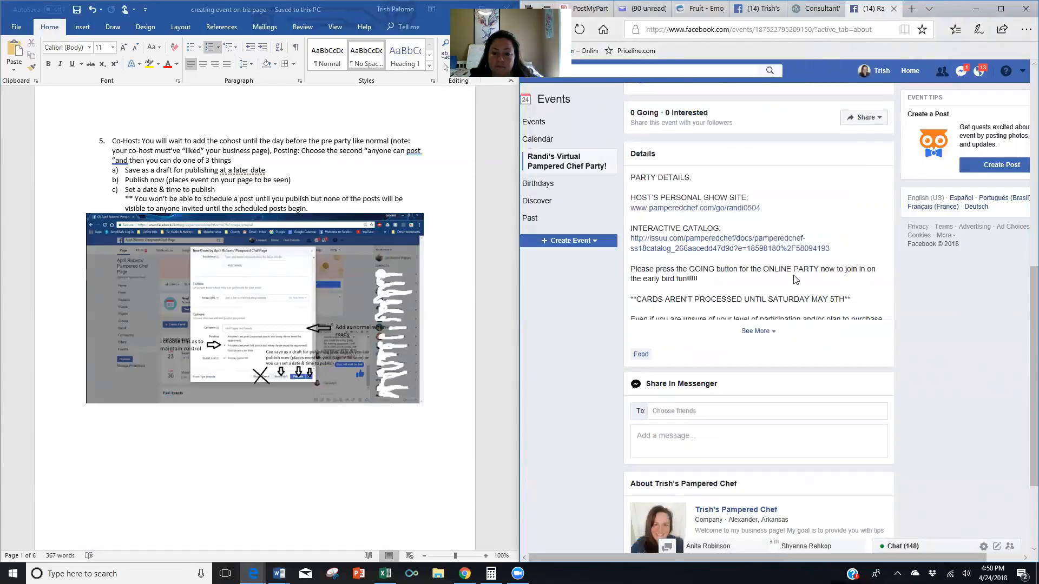
scroll(795, 279, down, 2)
scroll(795, 279, up, 5)
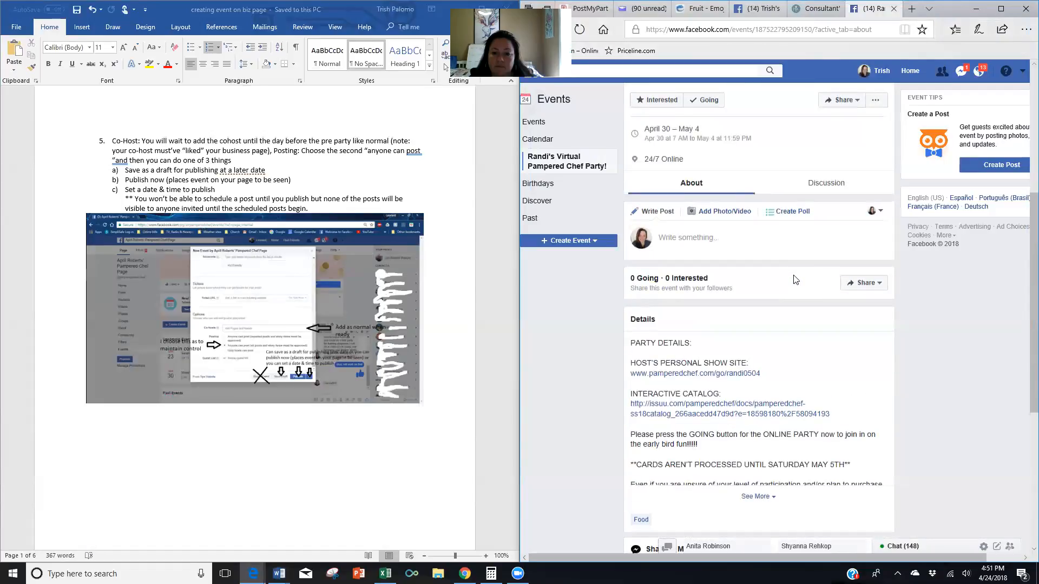
scroll(795, 279, up, 2)
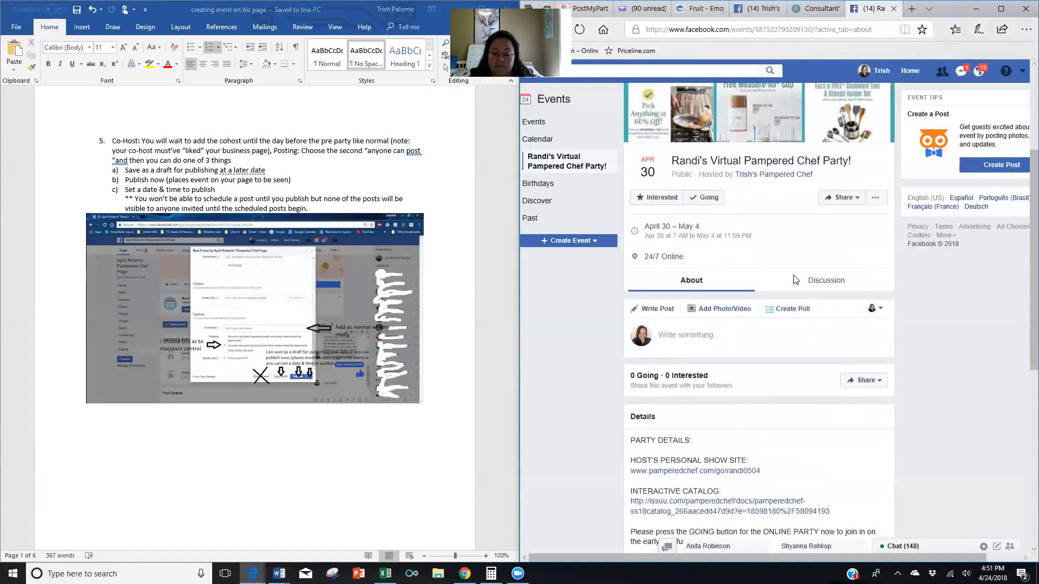
scroll(794, 279, down, 3)
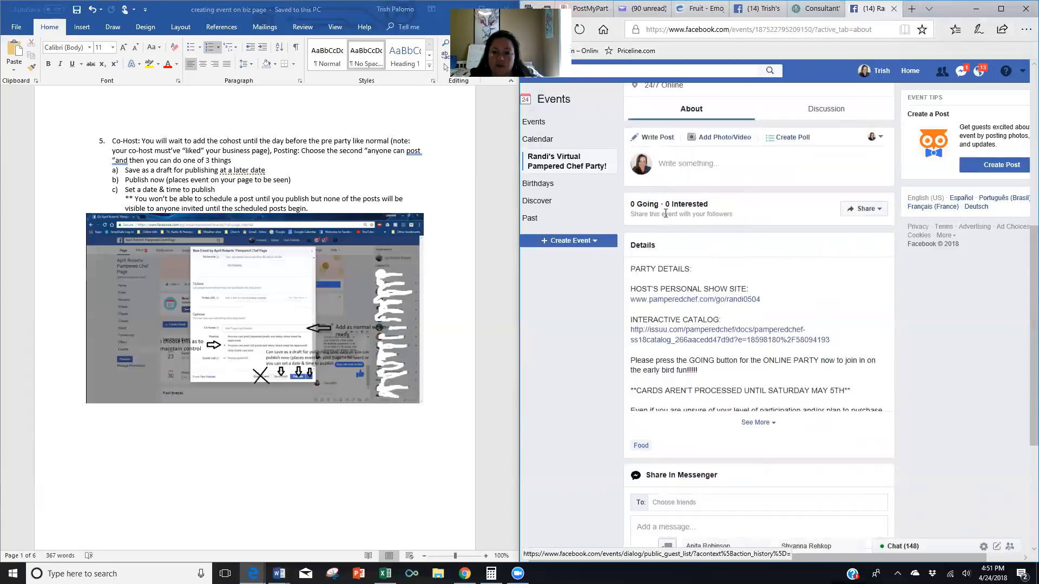
scroll(723, 242, up, 2)
scroll(724, 242, up, 1)
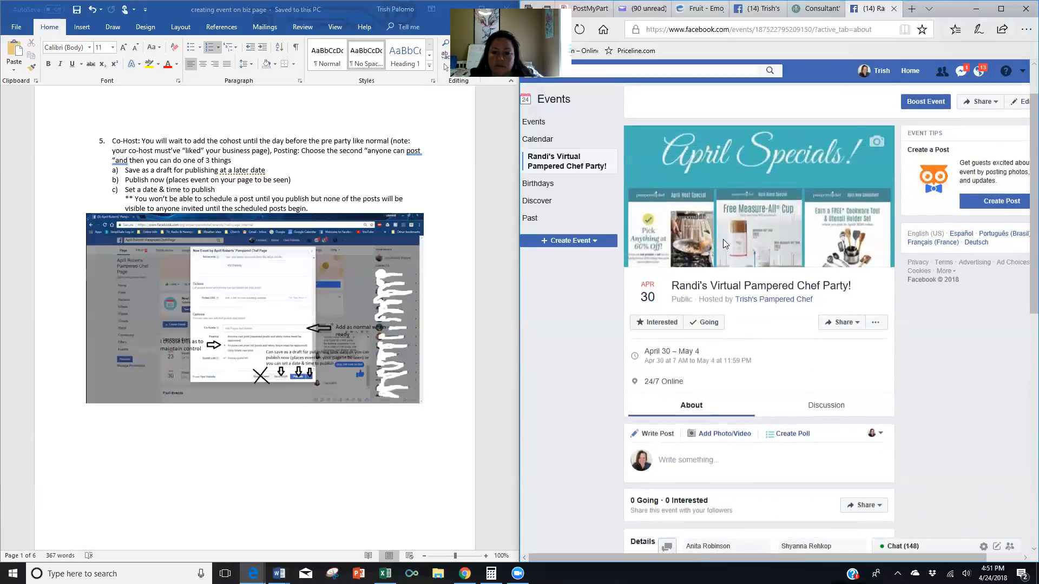
scroll(724, 242, down, 6)
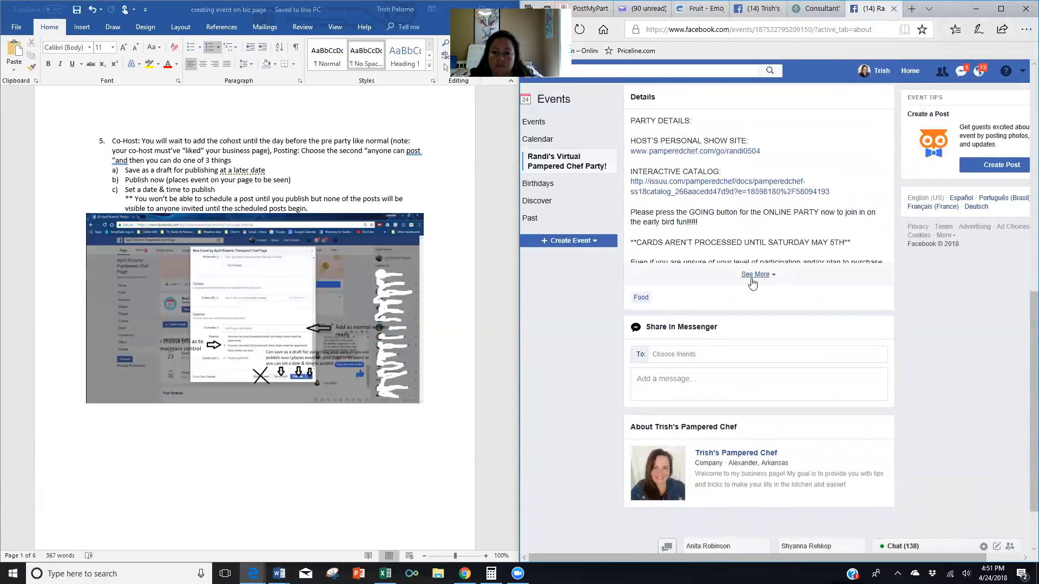
click(754, 274)
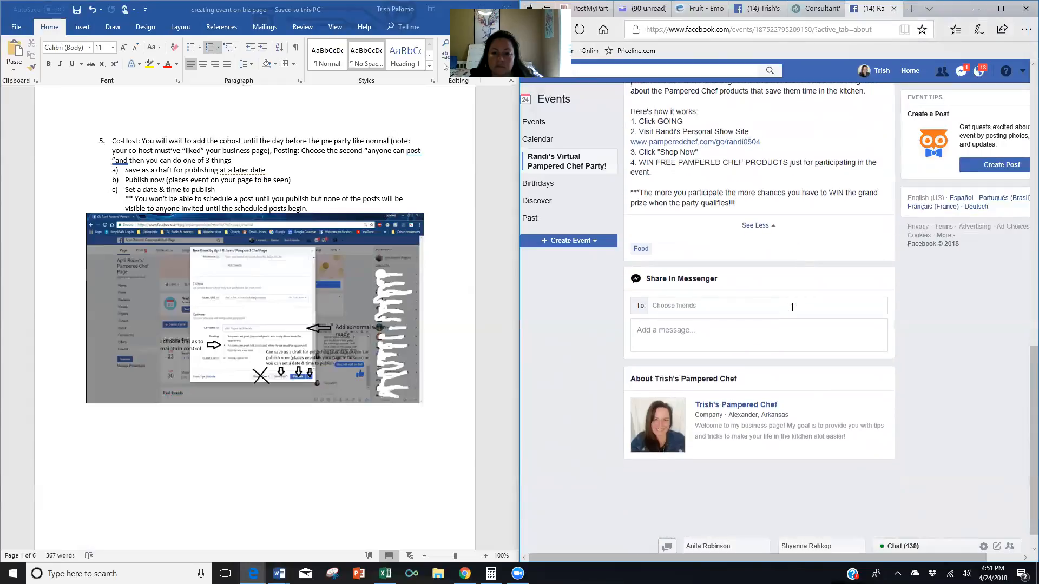
Start a new, still-empty post on the event page.
scroll(791, 306, up, 5)
scroll(792, 306, up, 5)
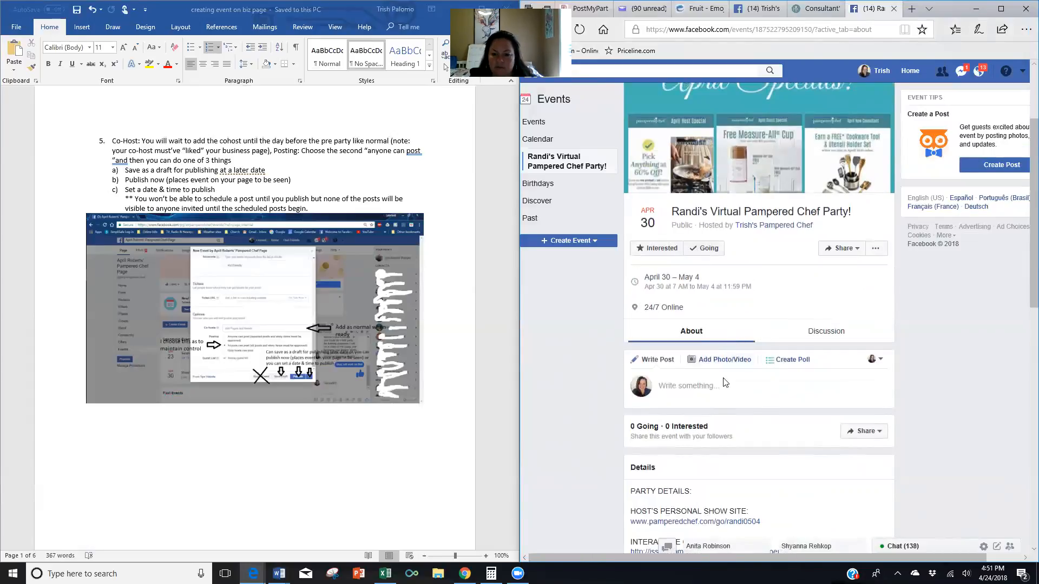
scroll(687, 316, down, 1)
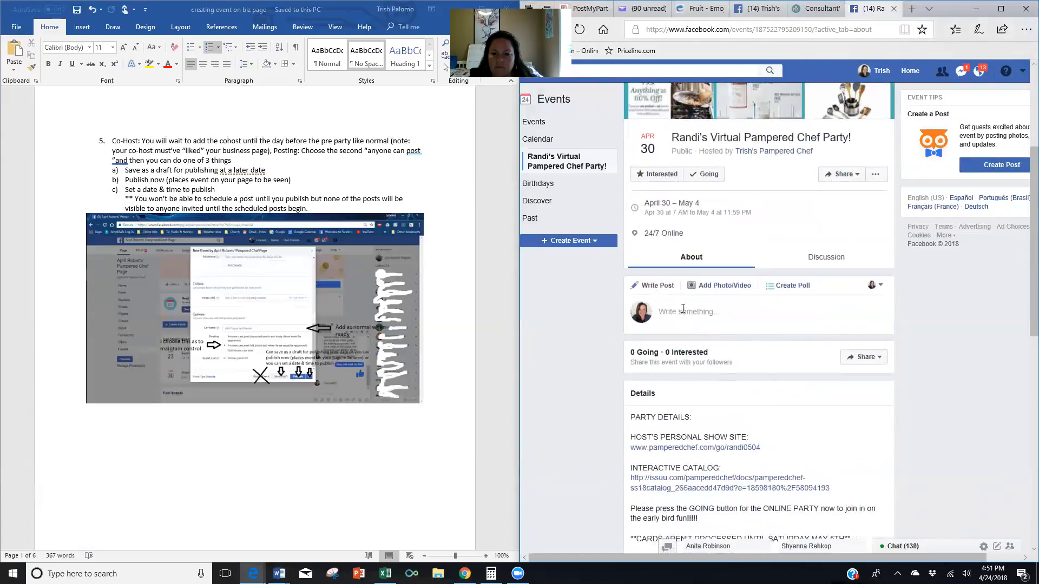
click(682, 310)
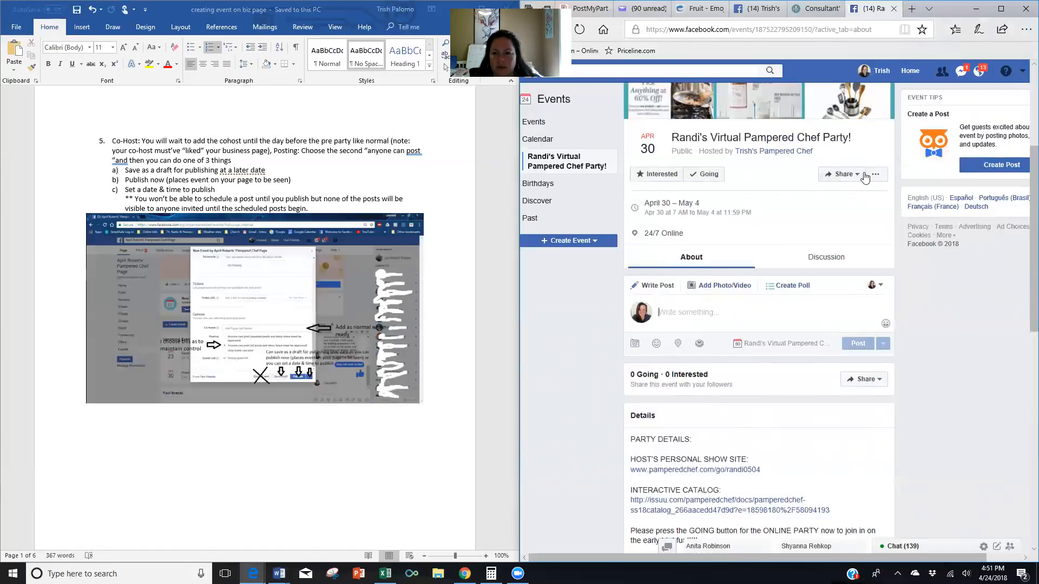
Edit the event to start April 27 and end May 4, 2018, and save.
scroll(885, 181, up, 3)
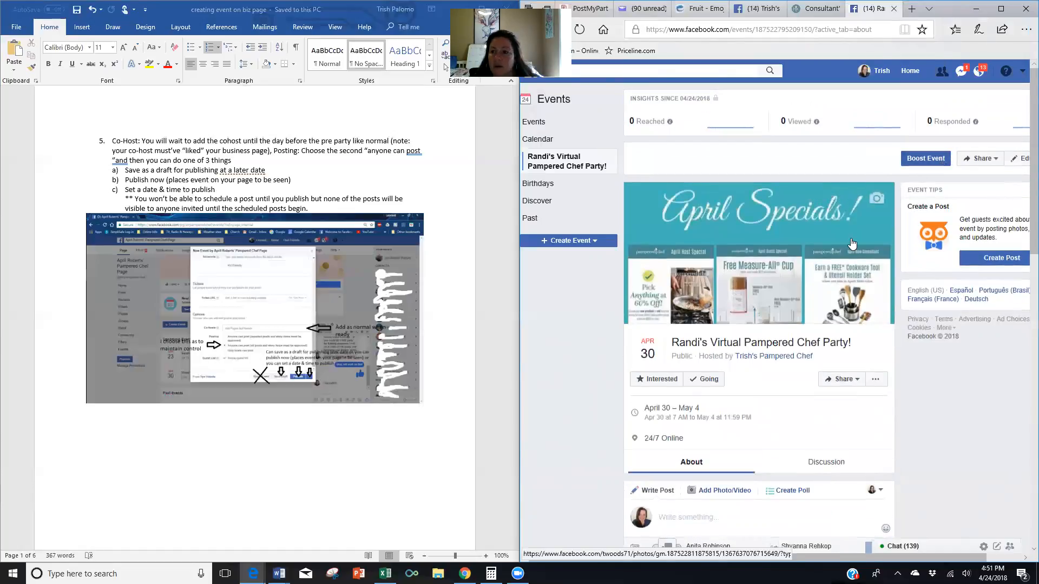
scroll(1010, 197, up, 2)
click(1016, 160)
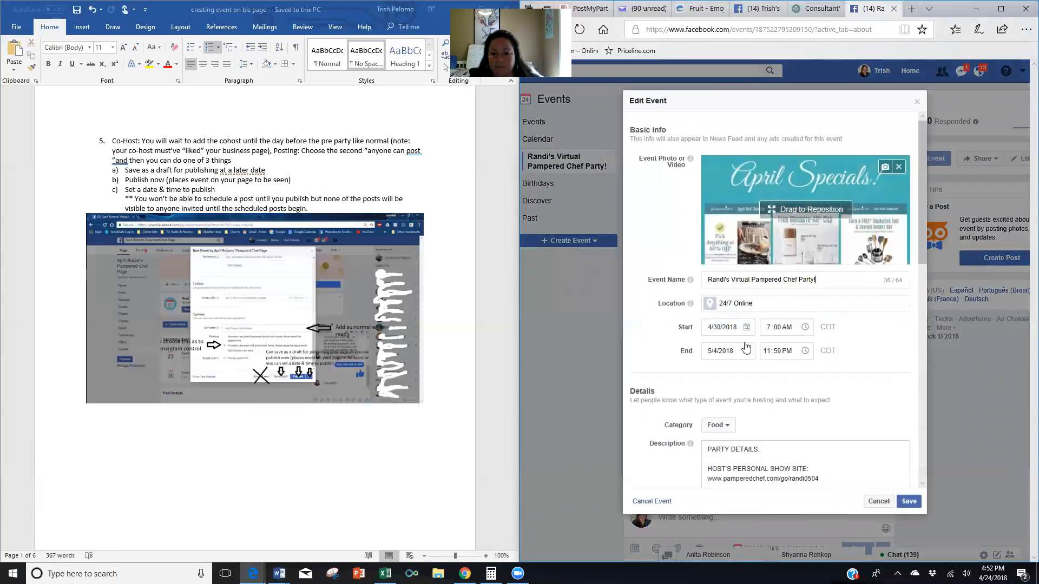
click(746, 330)
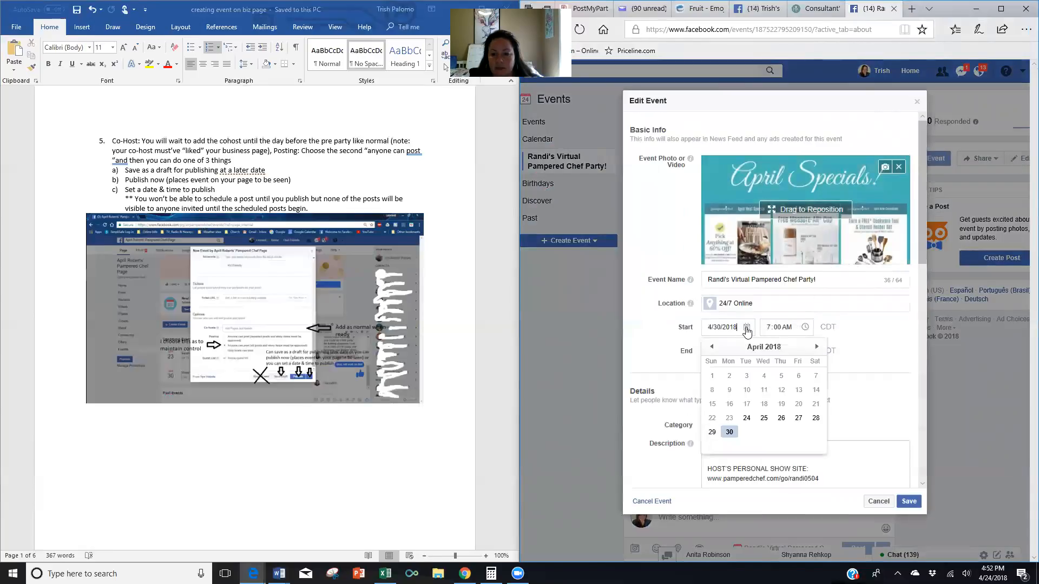
click(794, 419)
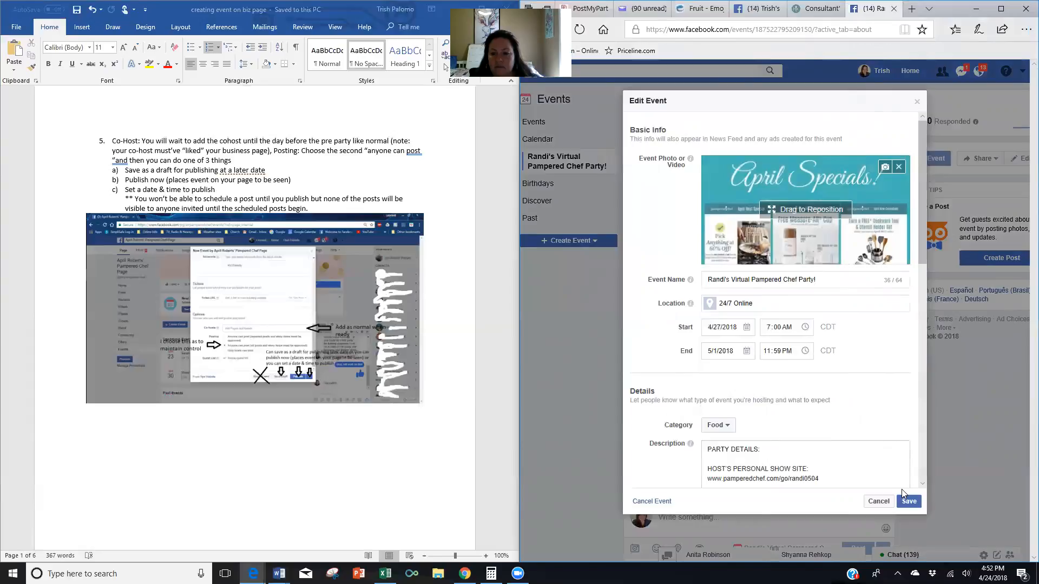
click(749, 353)
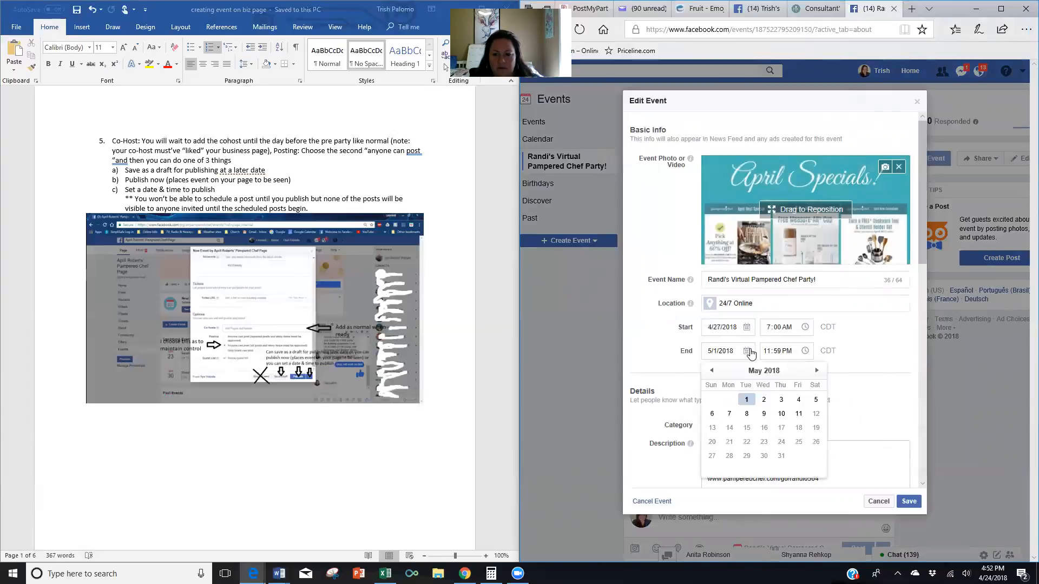
click(799, 399)
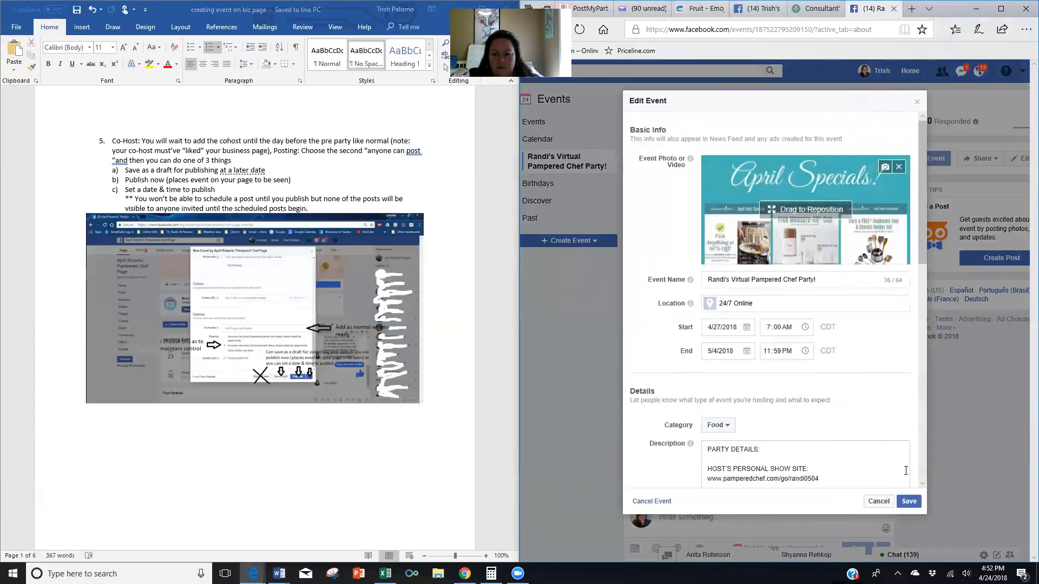
click(910, 502)
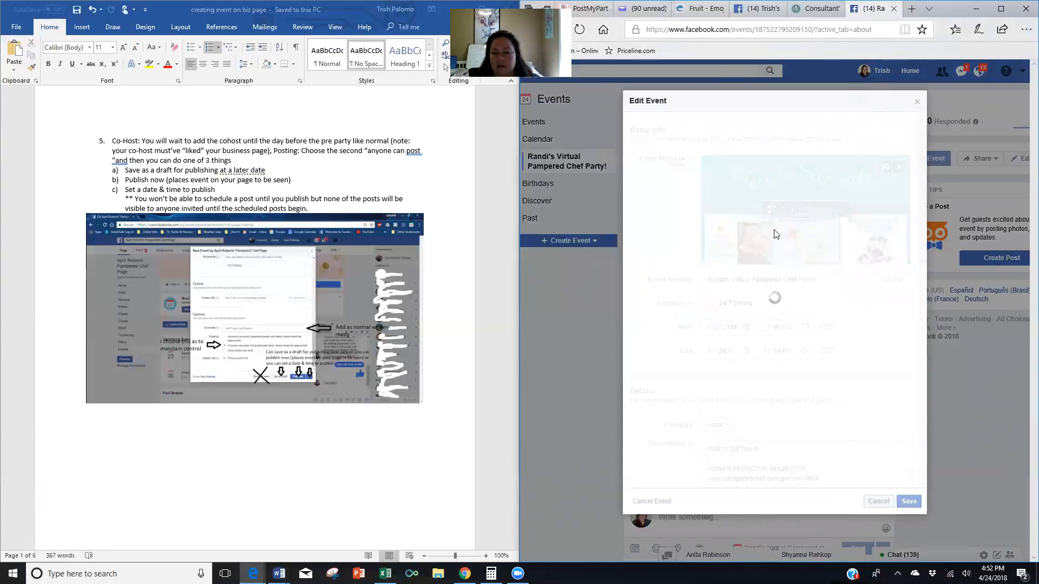
scroll(780, 308, down, 5)
Paste the party kickoff message into a new event post.
scroll(780, 309, down, 6)
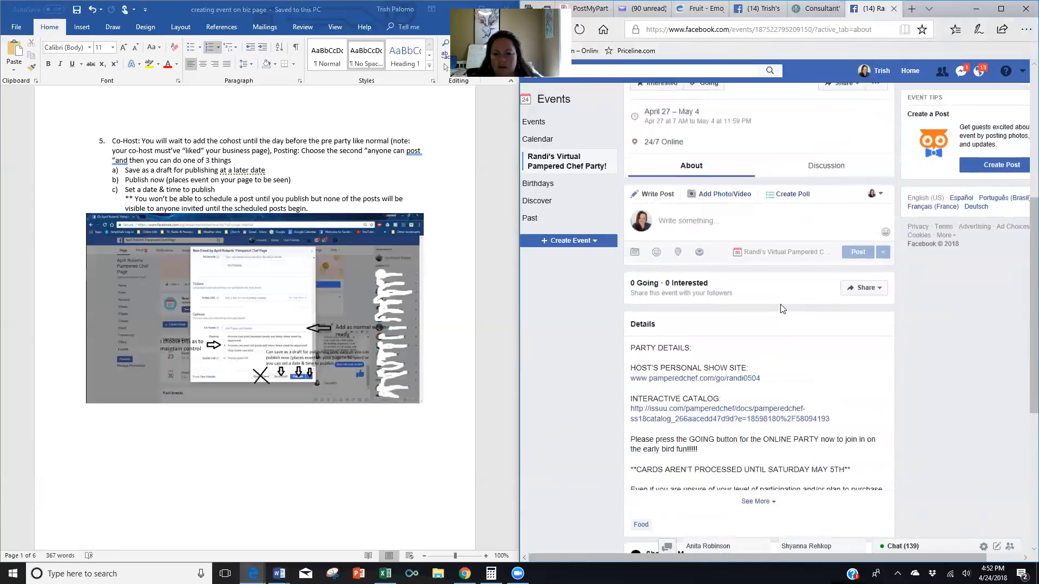
scroll(786, 306, down, 2)
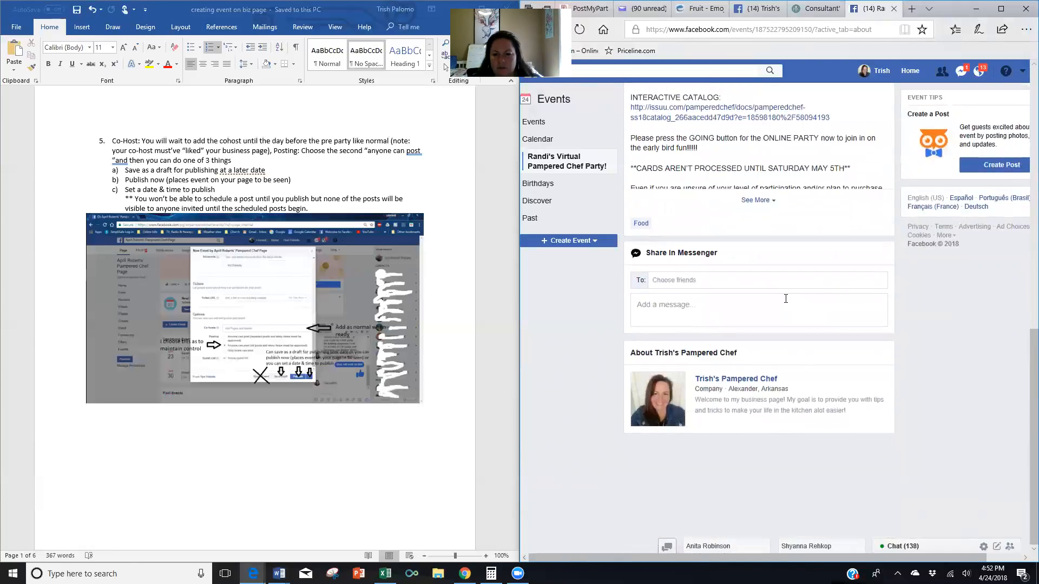
scroll(788, 301, up, 7)
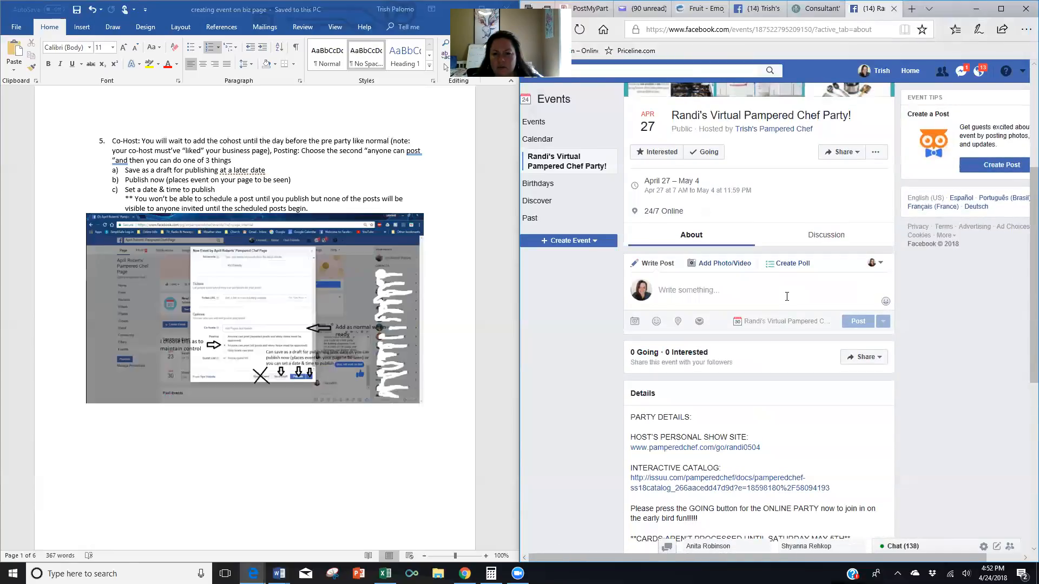
click(673, 290)
right_click(673, 290)
click(698, 343)
Attach party kicking off.jpg to the post.
click(636, 325)
text(p)
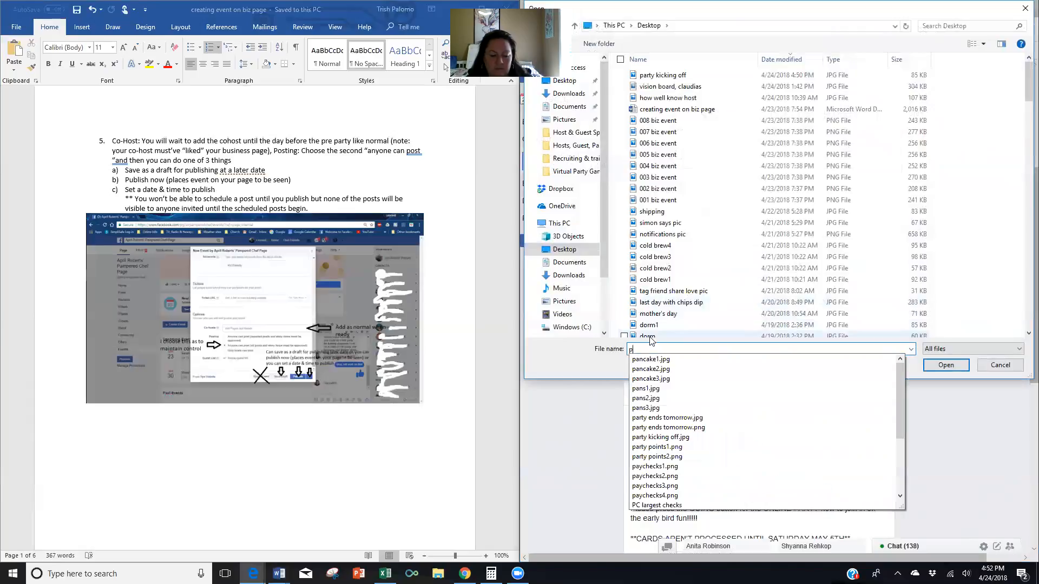
click(725, 437)
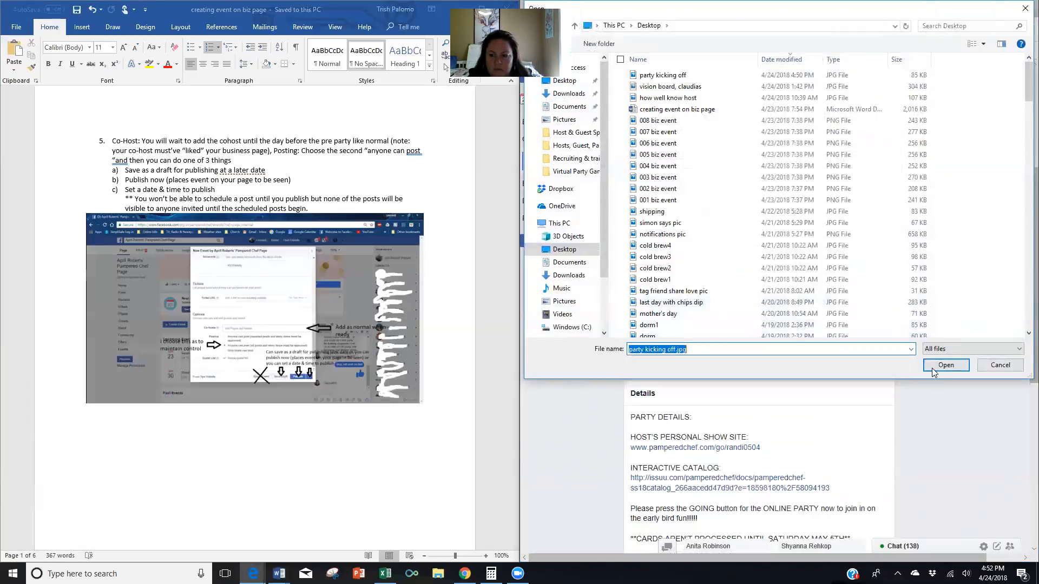
click(932, 370)
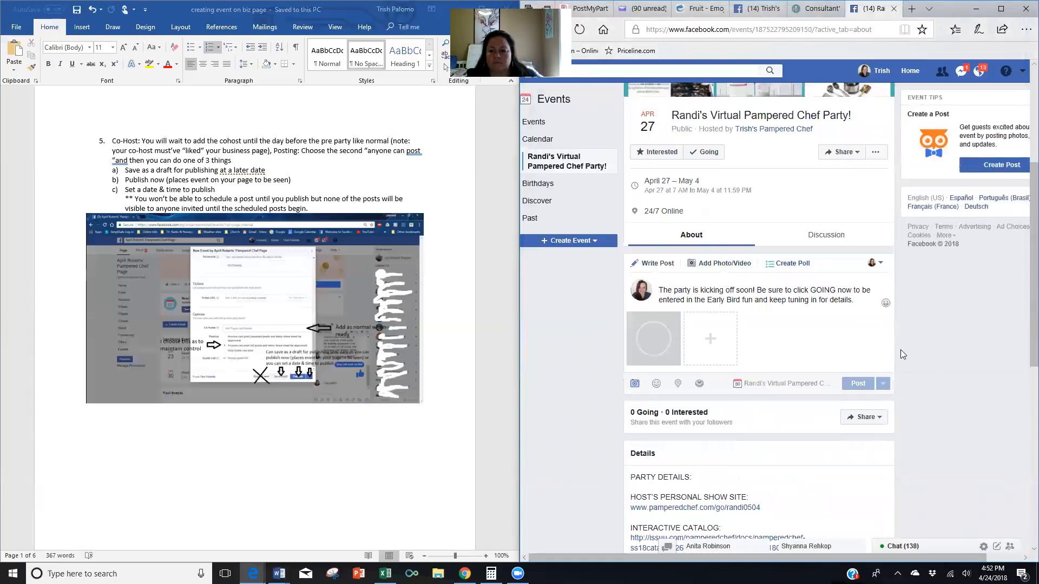
Schedule the post for April 27, 2018 at 7:00 PM.
click(882, 383)
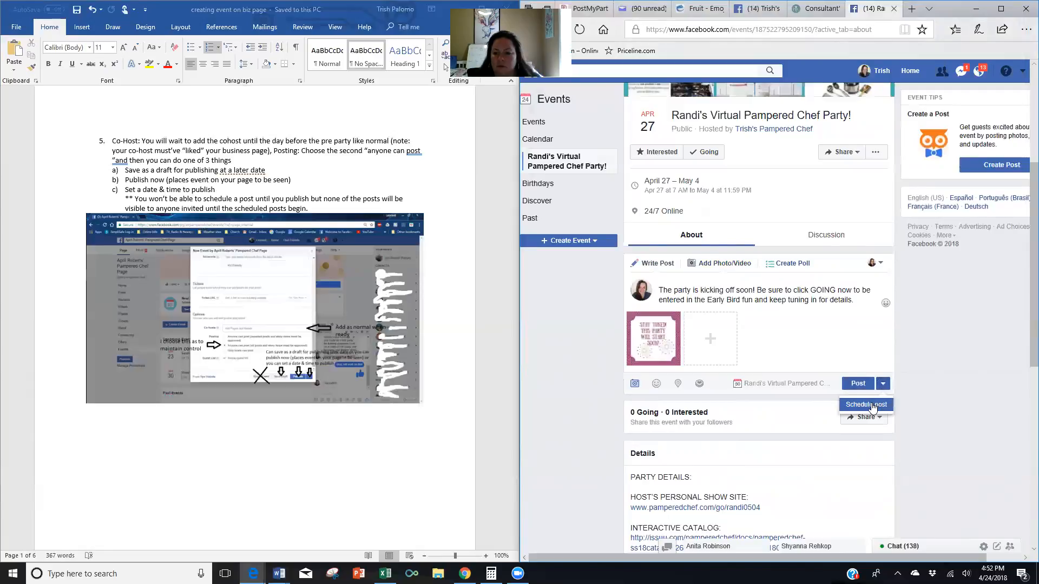
click(872, 406)
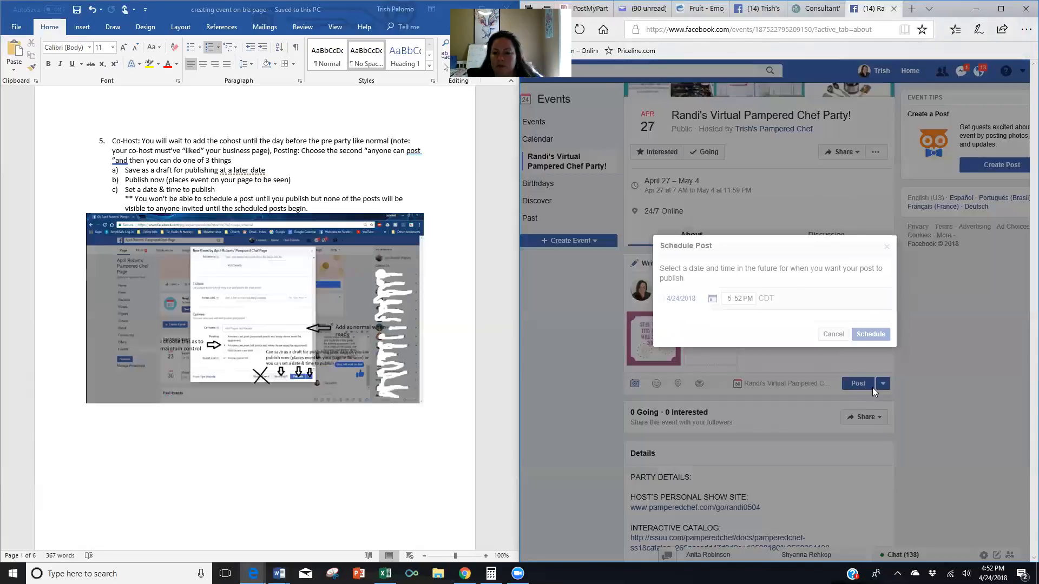
click(713, 299)
click(760, 386)
click(730, 299)
text(7)
click(739, 299)
text(00 AM)
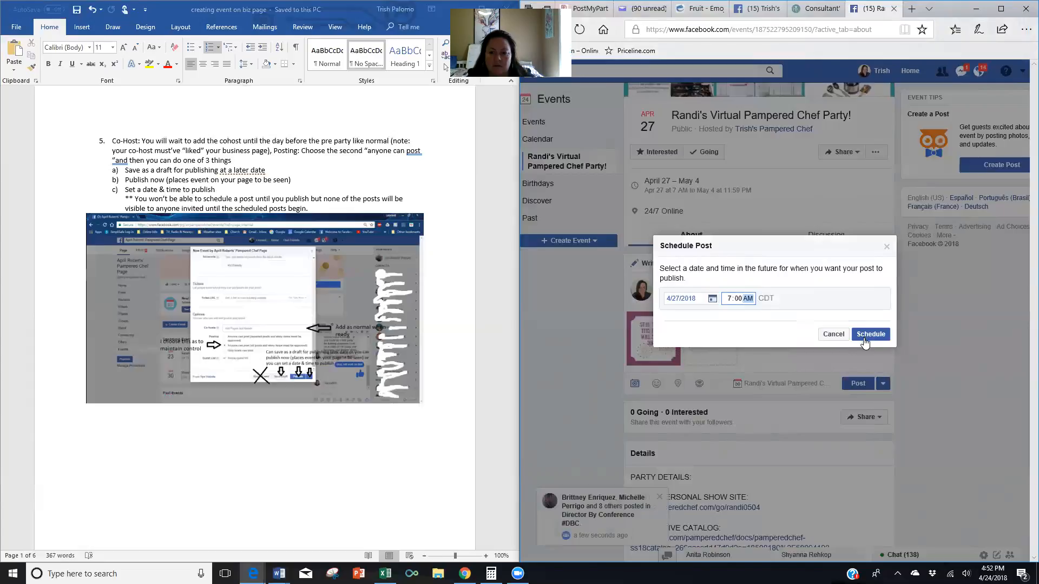
click(869, 334)
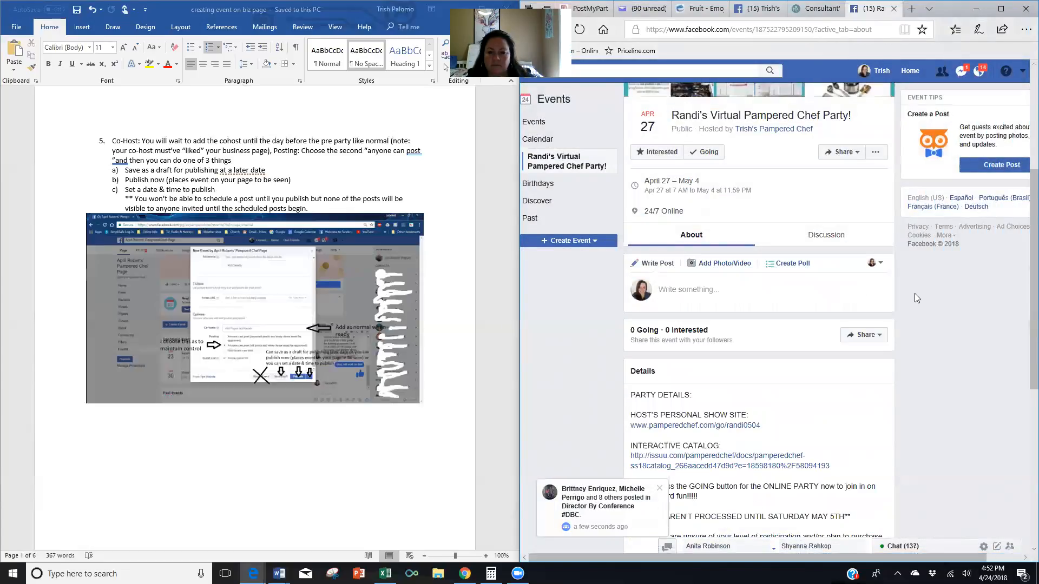
scroll(915, 293, down, 6)
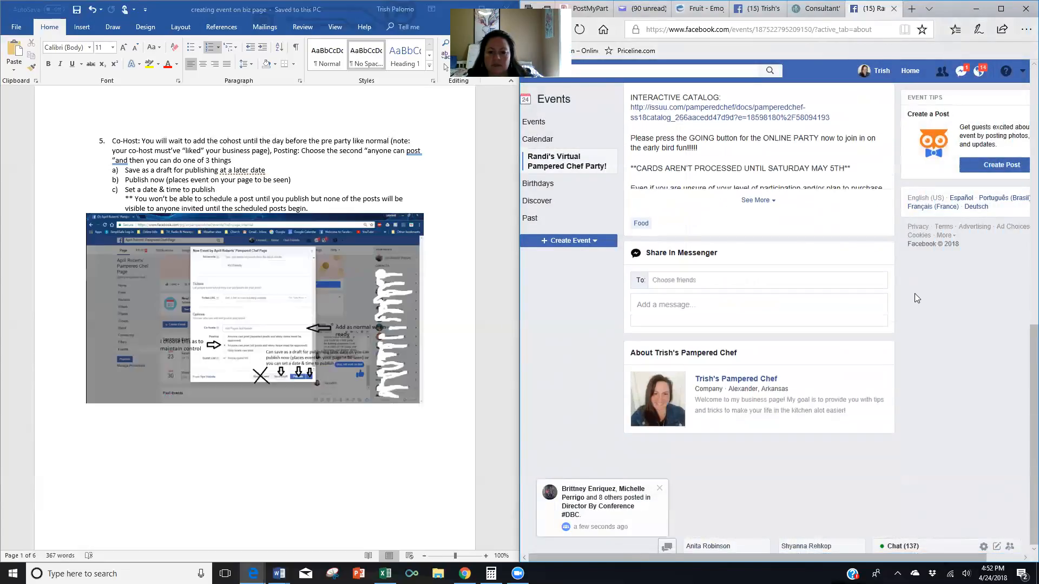
scroll(914, 293, up, 5)
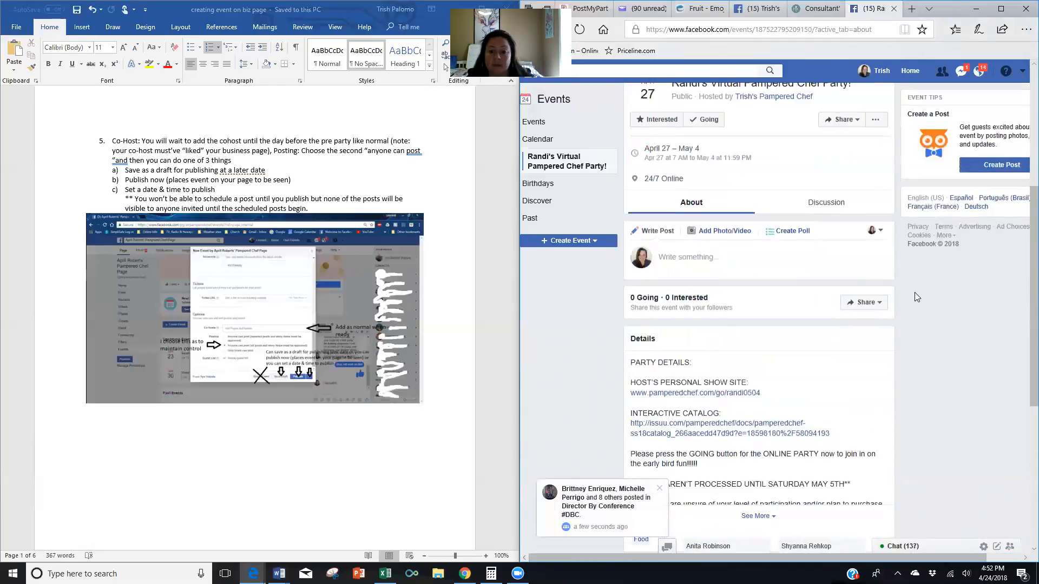
scroll(914, 296, up, 1)
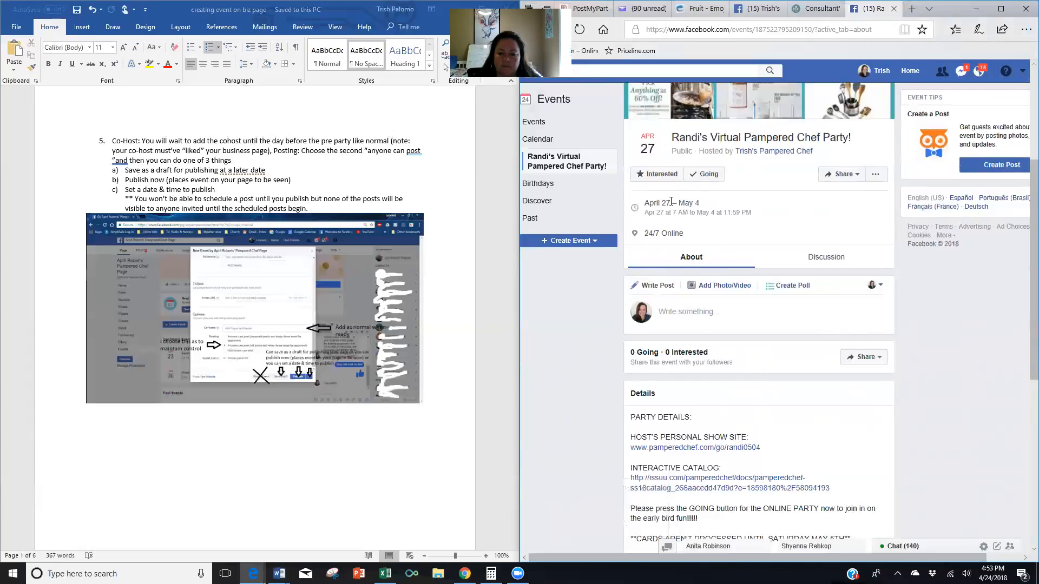
scroll(754, 265, down, 5)
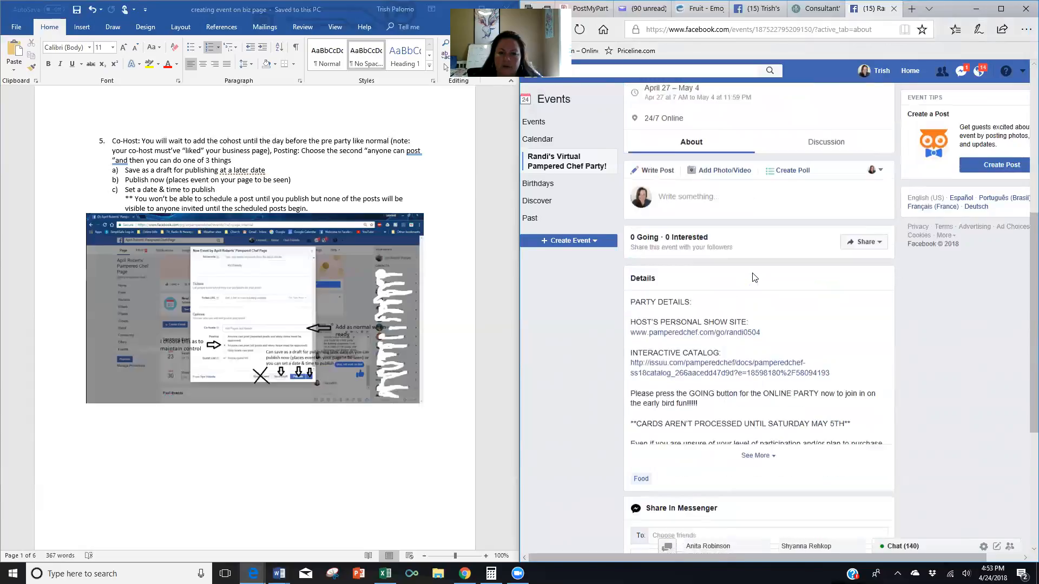
scroll(754, 277, up, 5)
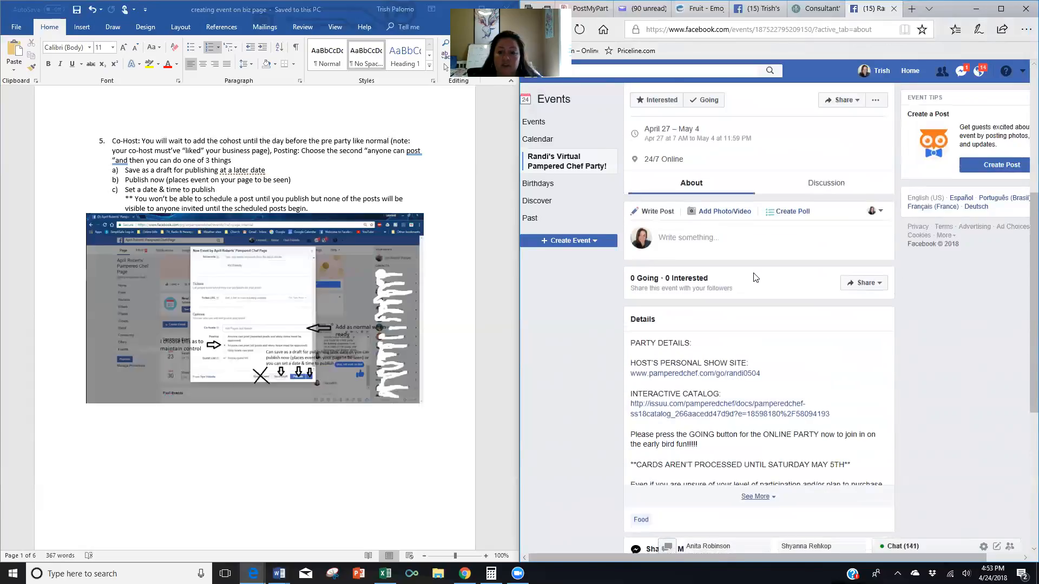
scroll(767, 280, up, 4)
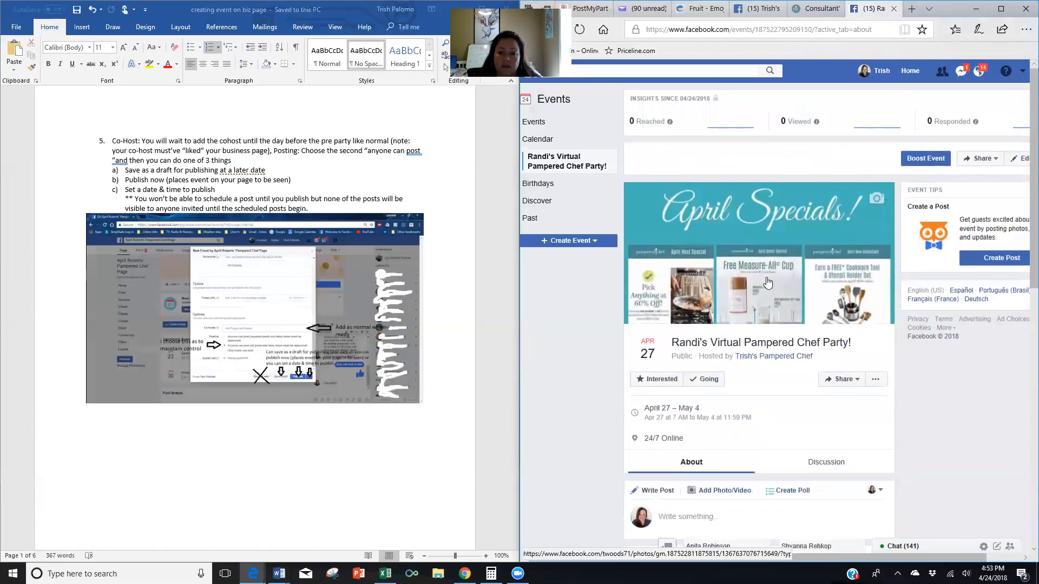
scroll(798, 335, down, 3)
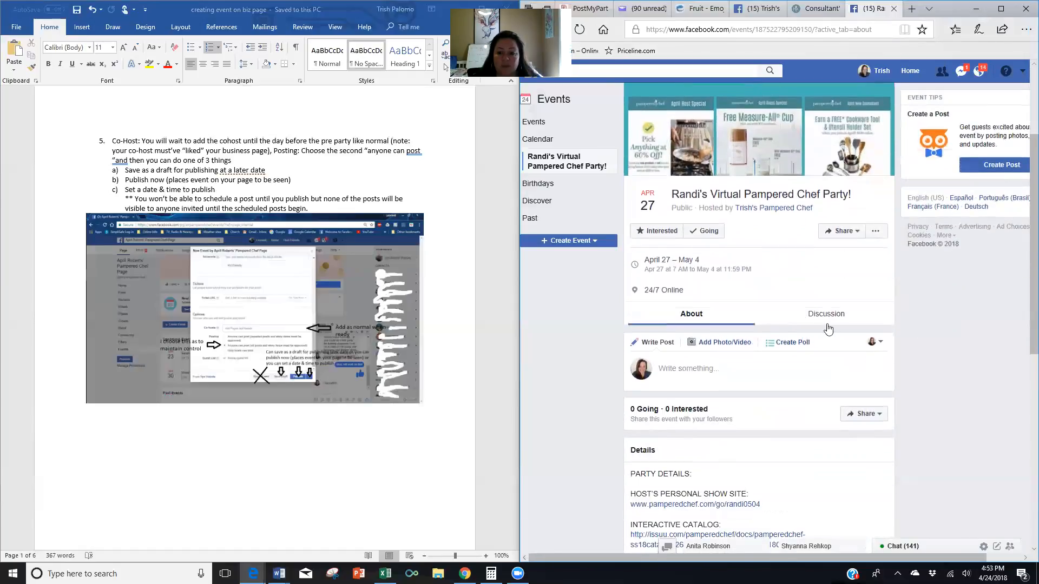
click(801, 316)
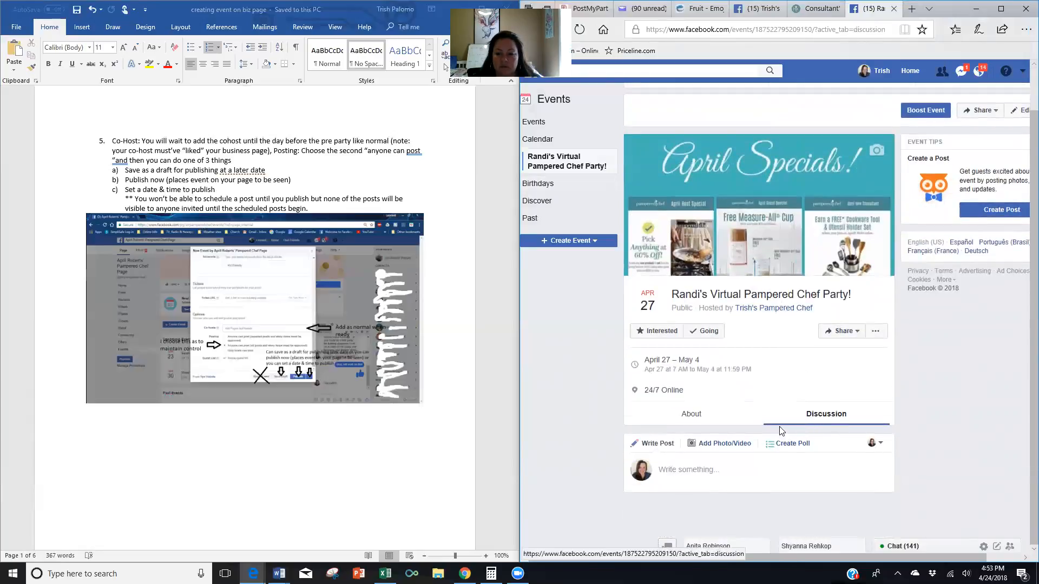
click(703, 421)
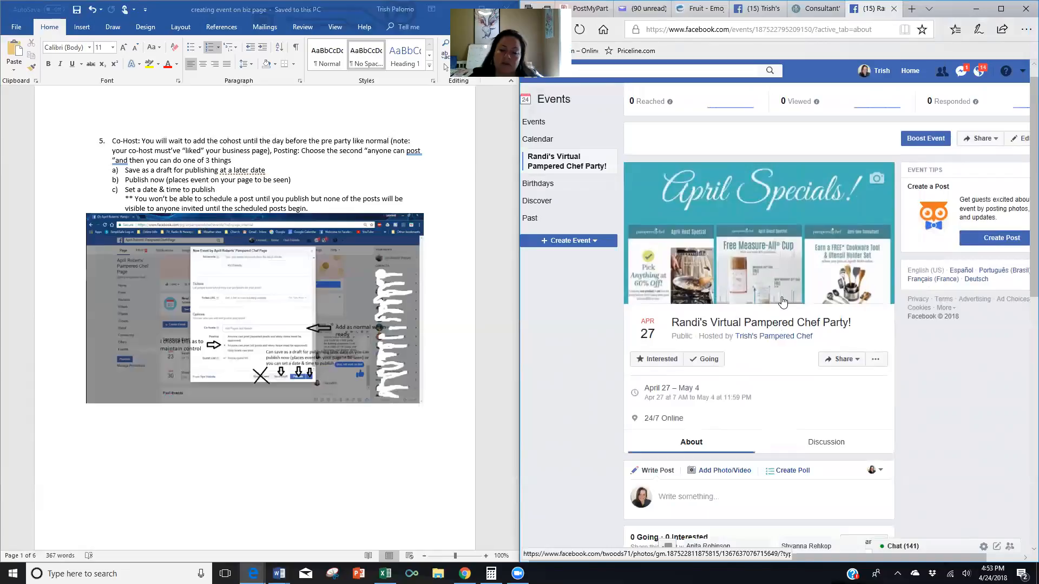
scroll(784, 296, down, 3)
scroll(785, 296, down, 5)
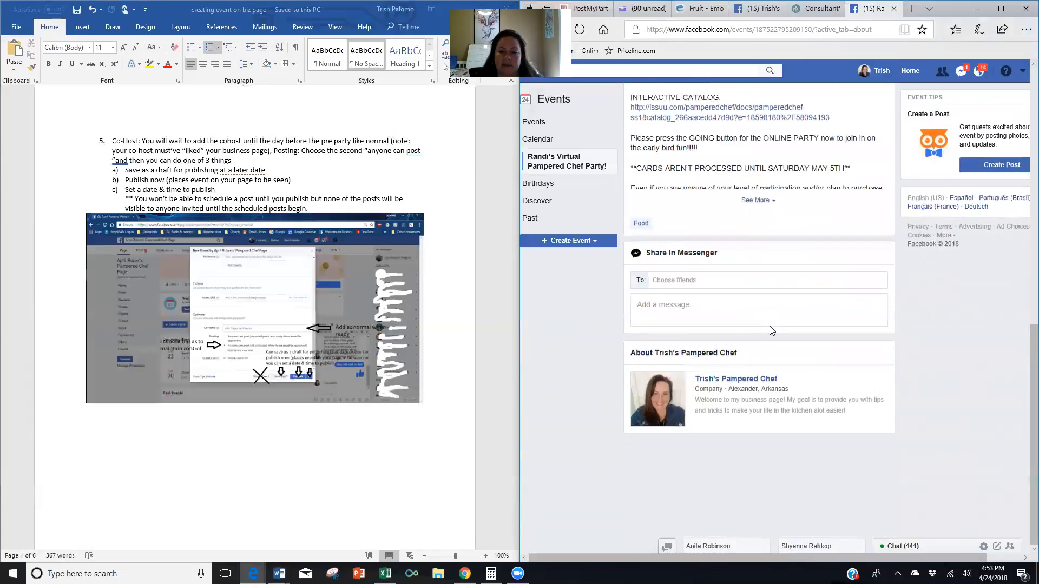
scroll(774, 316, up, 2)
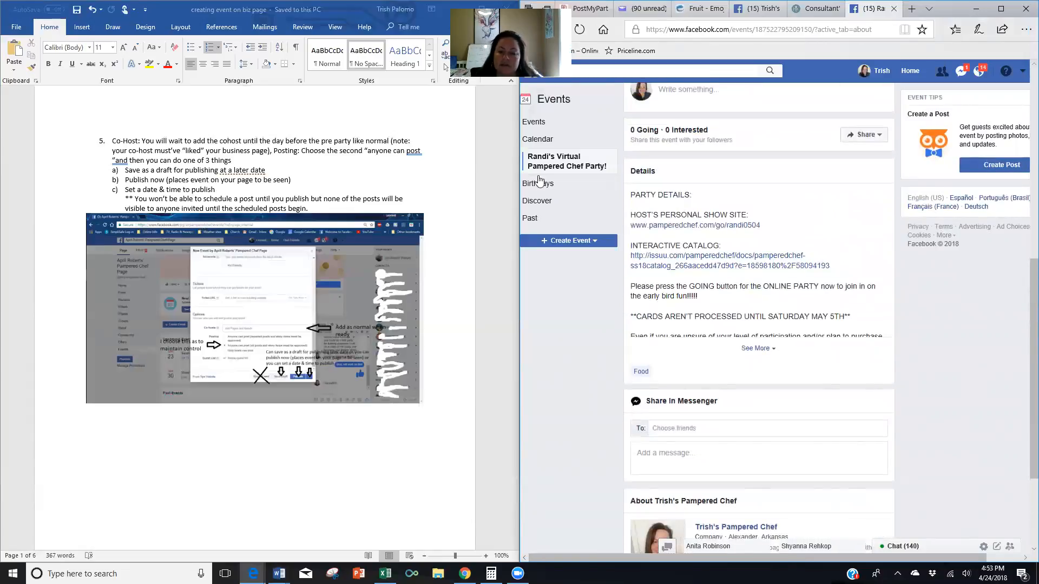